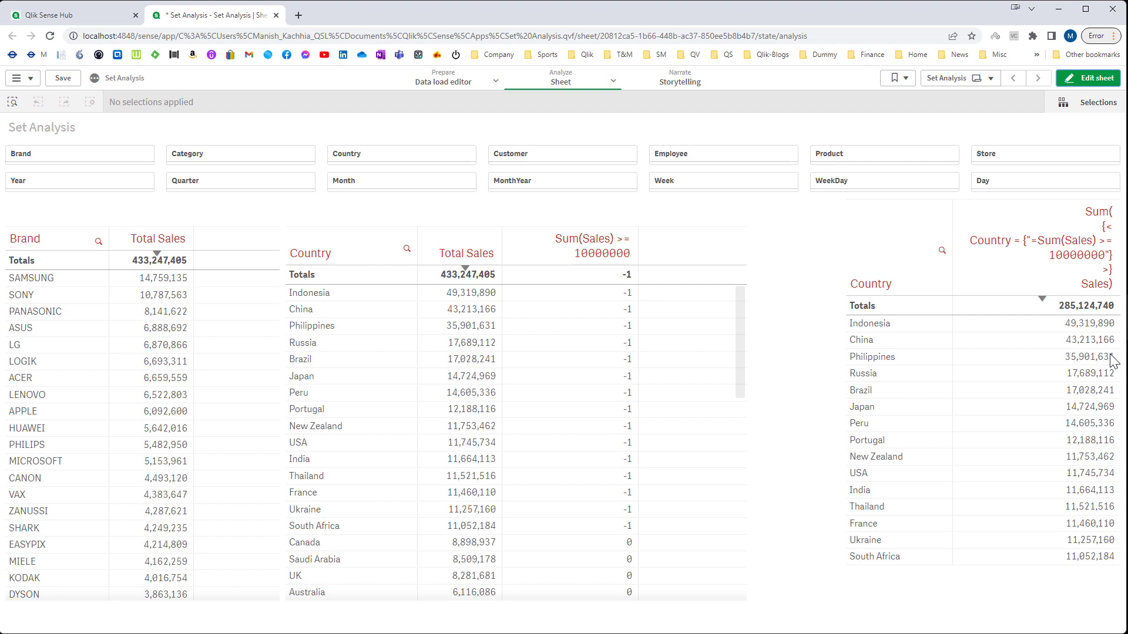
Delete the middle Country table from the sheet
left_click(1088, 78)
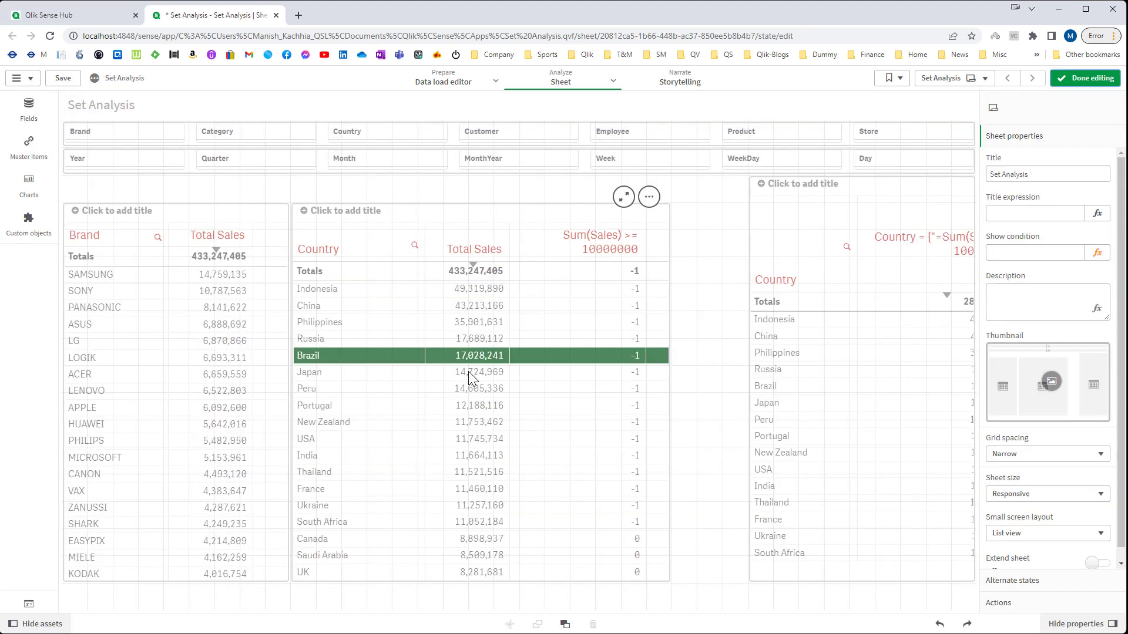
right_click(498, 392)
left_click(499, 428)
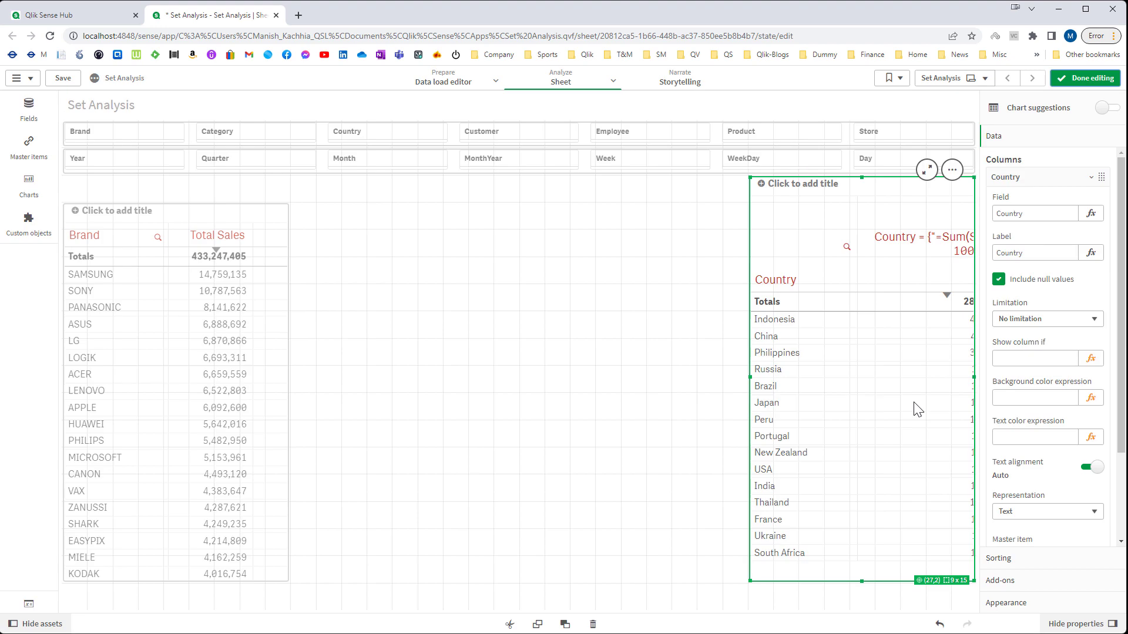
Drop the Brand field onto the right table, replacing its Country column
left_click(28, 109)
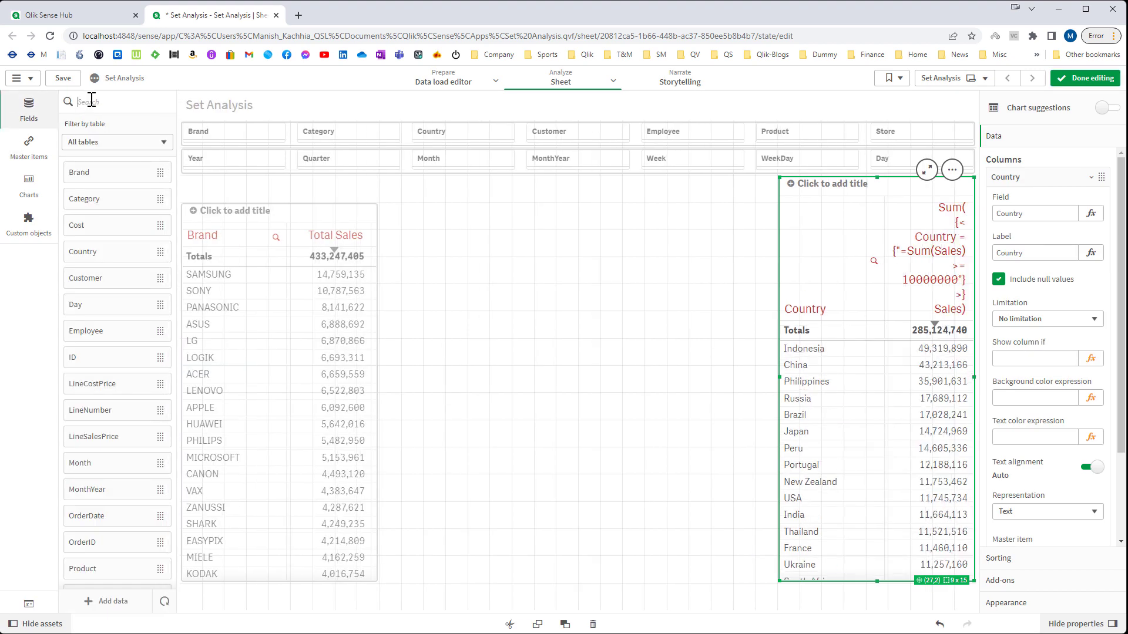
left_click(91, 101)
type("Brand")
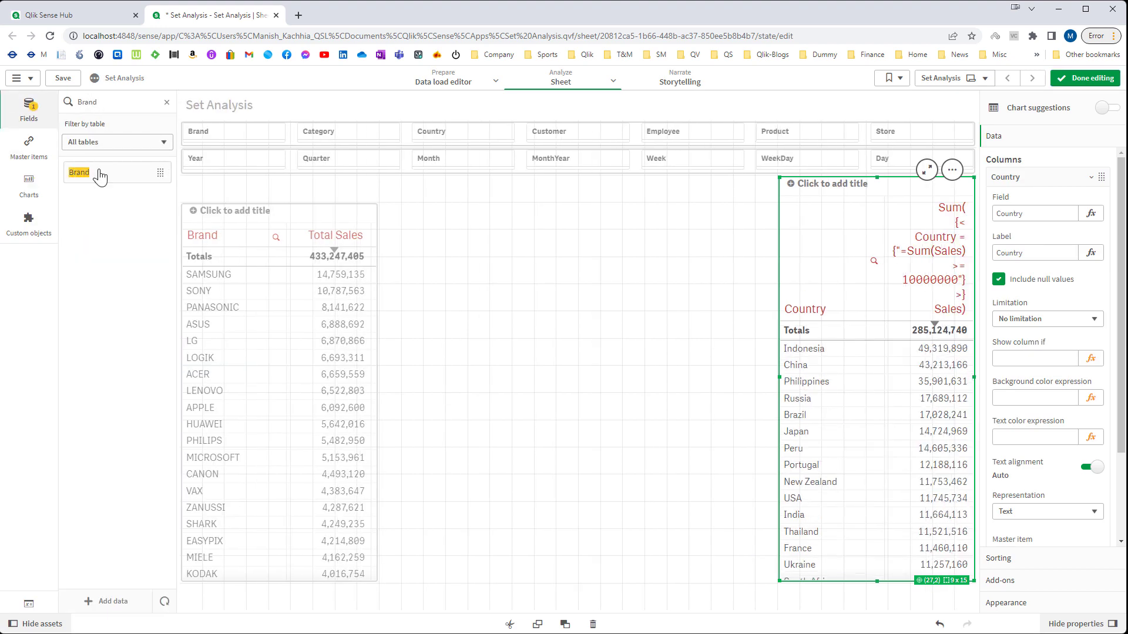
left_click_drag(100, 177, 866, 343)
left_click(852, 367)
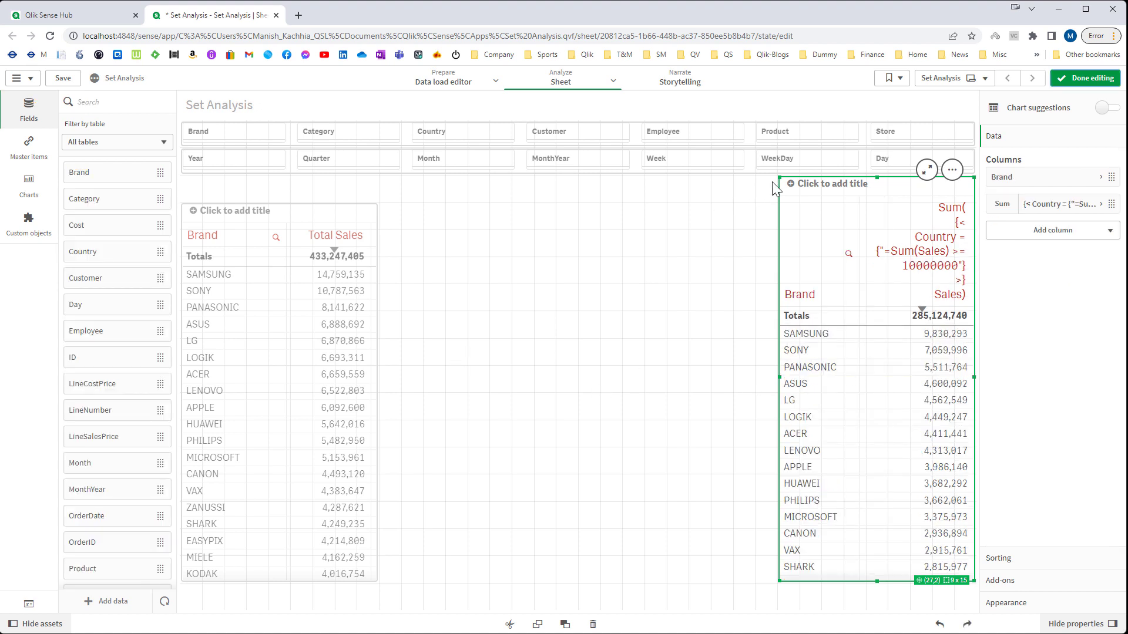
Resize the right table and widen the left Brand sales table
left_click_drag(777, 176, 382, 205)
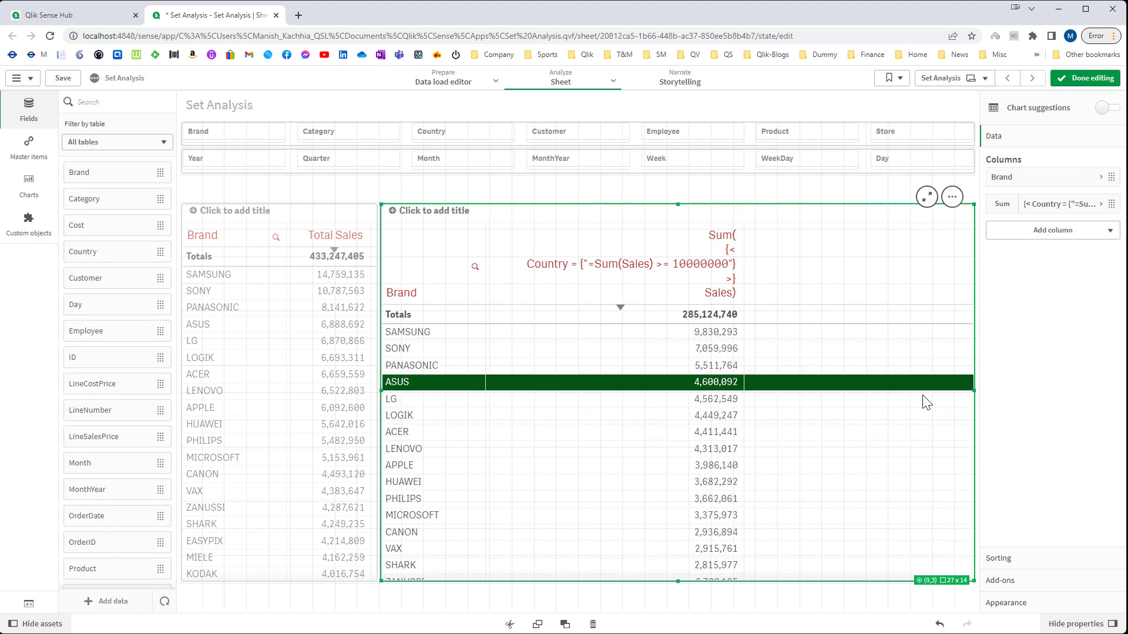
left_click_drag(973, 390, 732, 388)
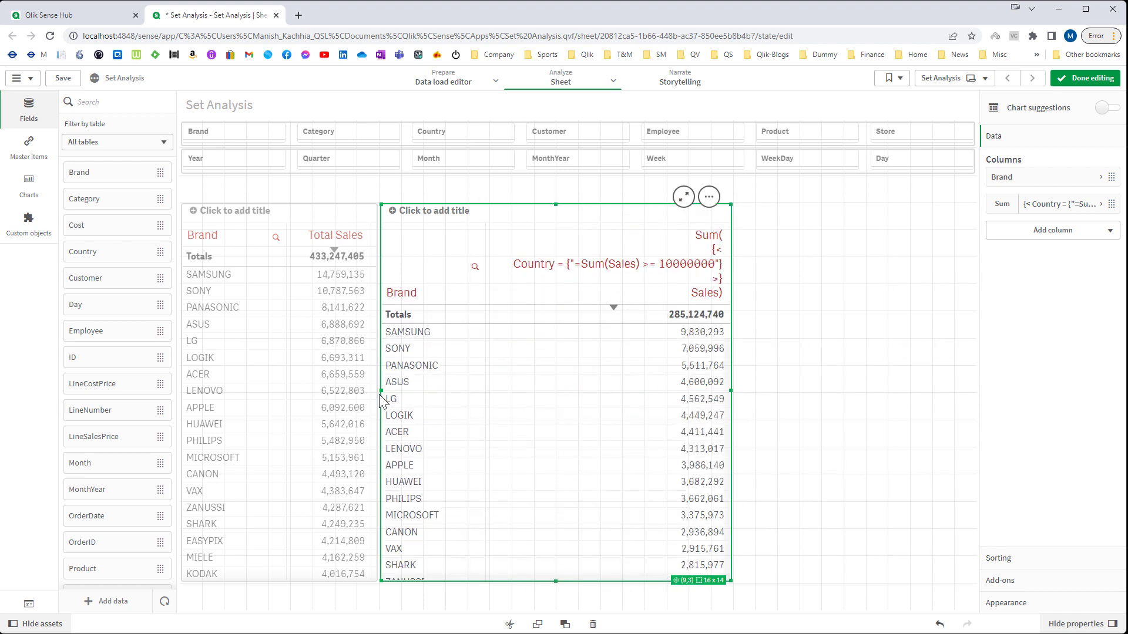
left_click_drag(381, 390, 508, 389)
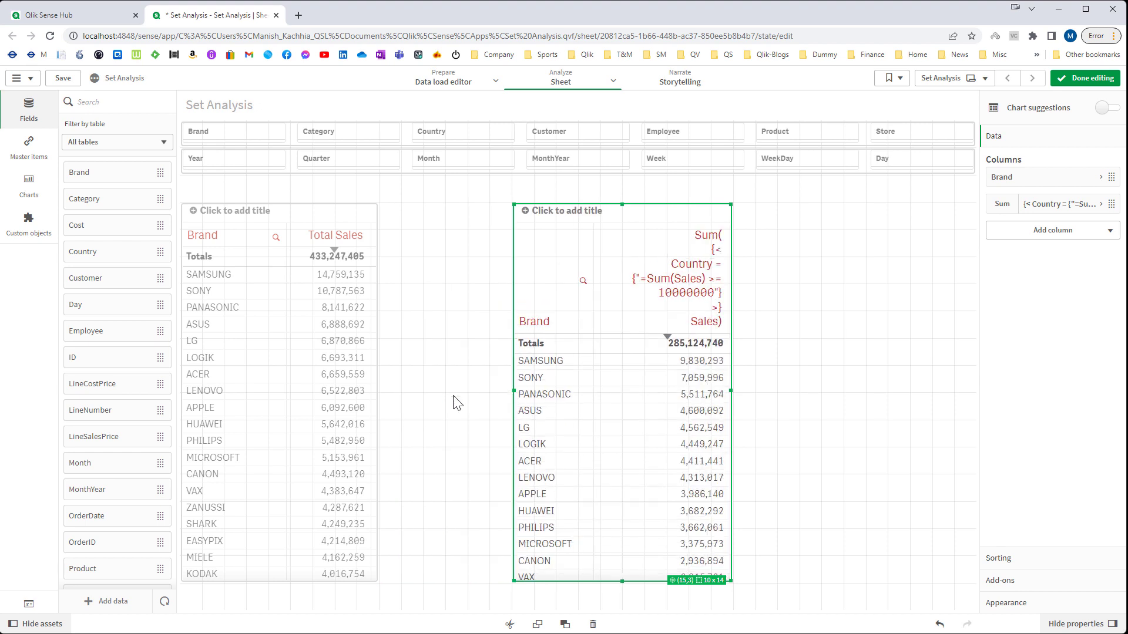
left_click(343, 390)
left_click_drag(377, 390, 509, 391)
Add a Rank(SUM(Sales)) measure column to the Brand/Total Sales table
left_click(1010, 232)
left_click(1021, 273)
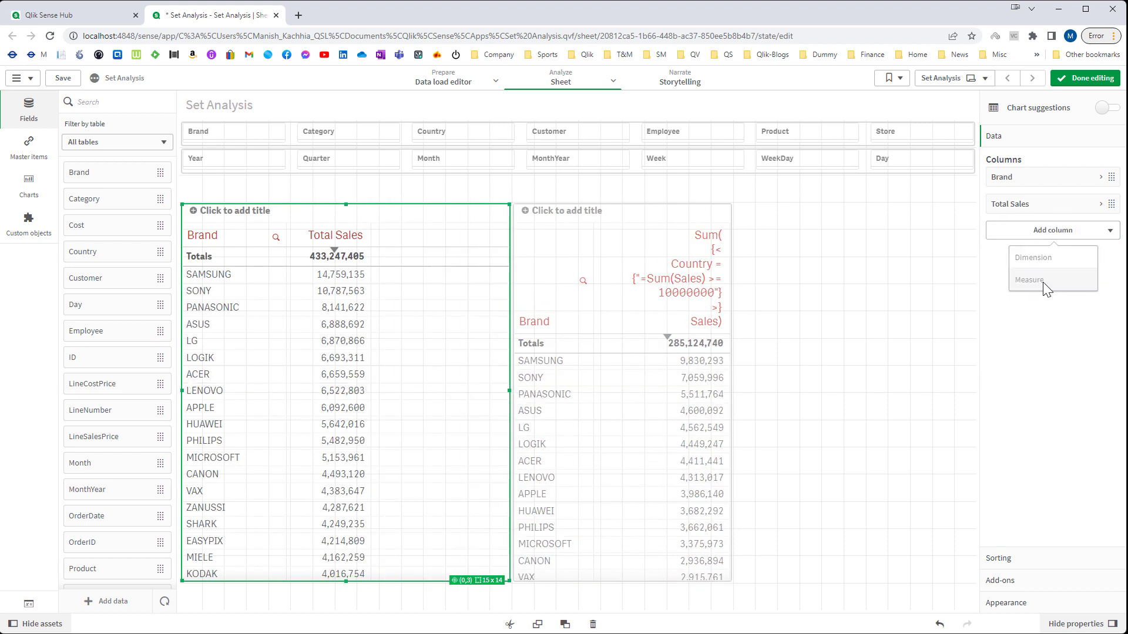
left_click(1097, 262)
type("S")
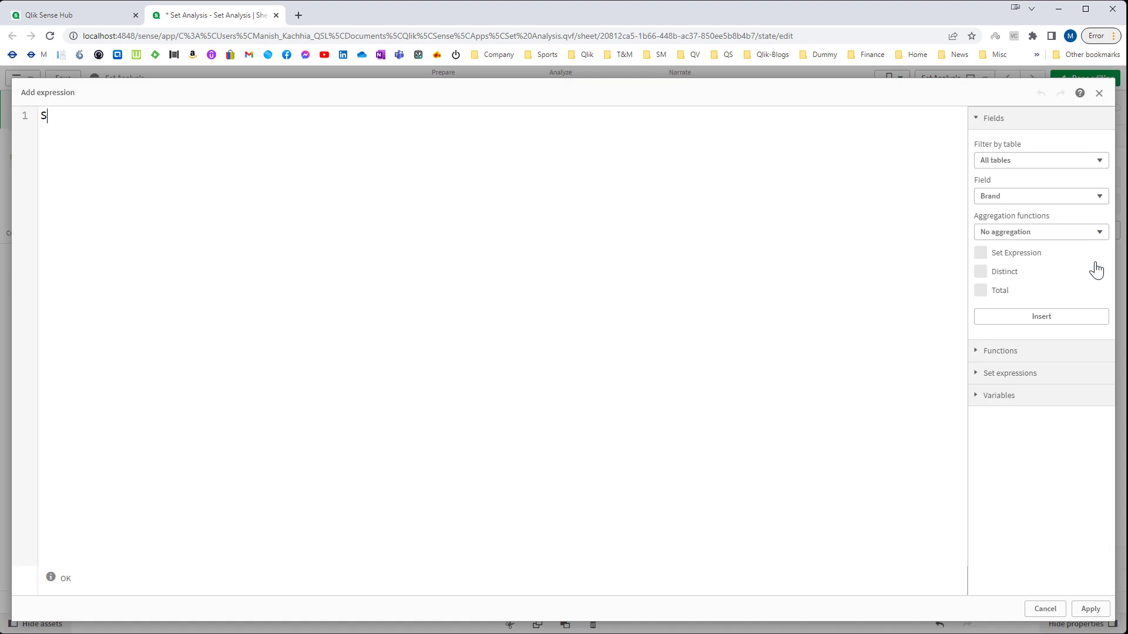
type("UM(Sales)")
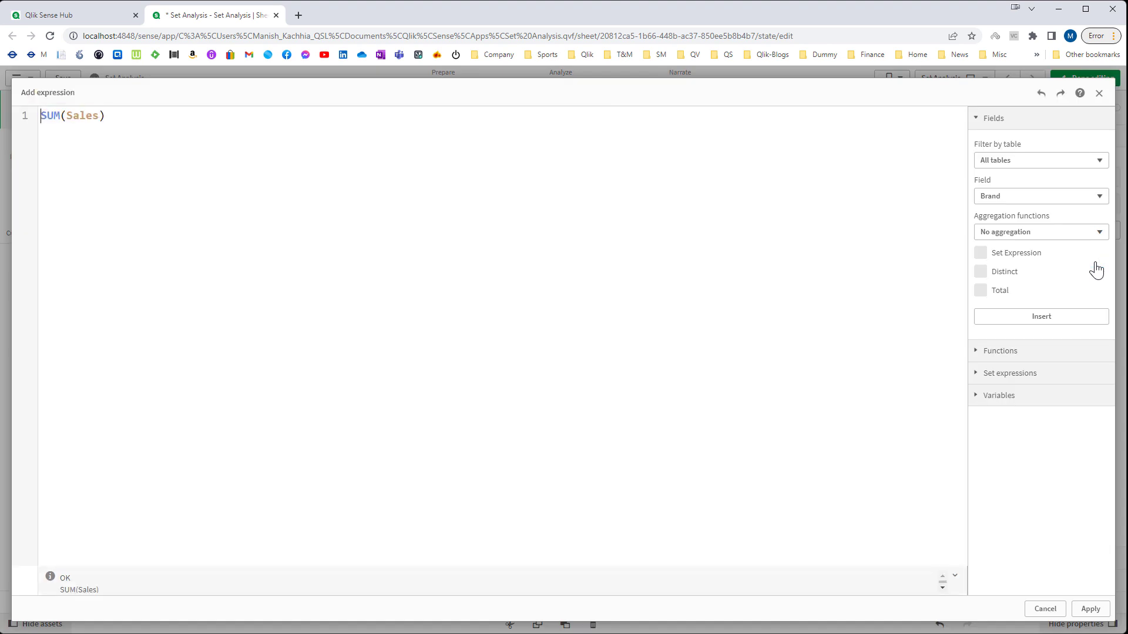
key("Home")
type("Rank(")
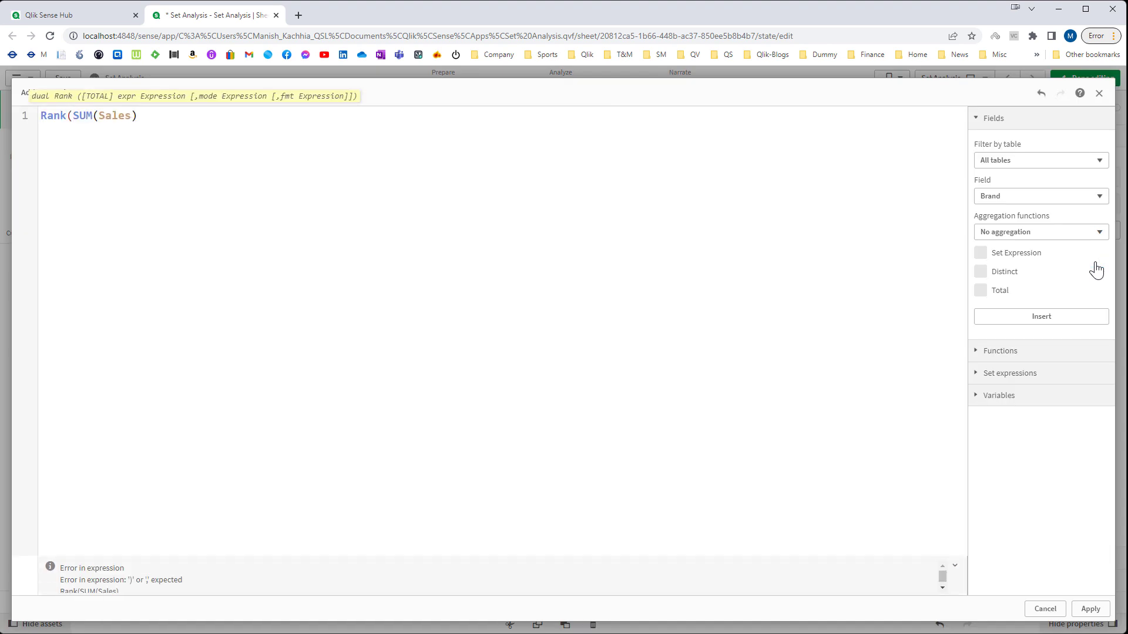
type(")")
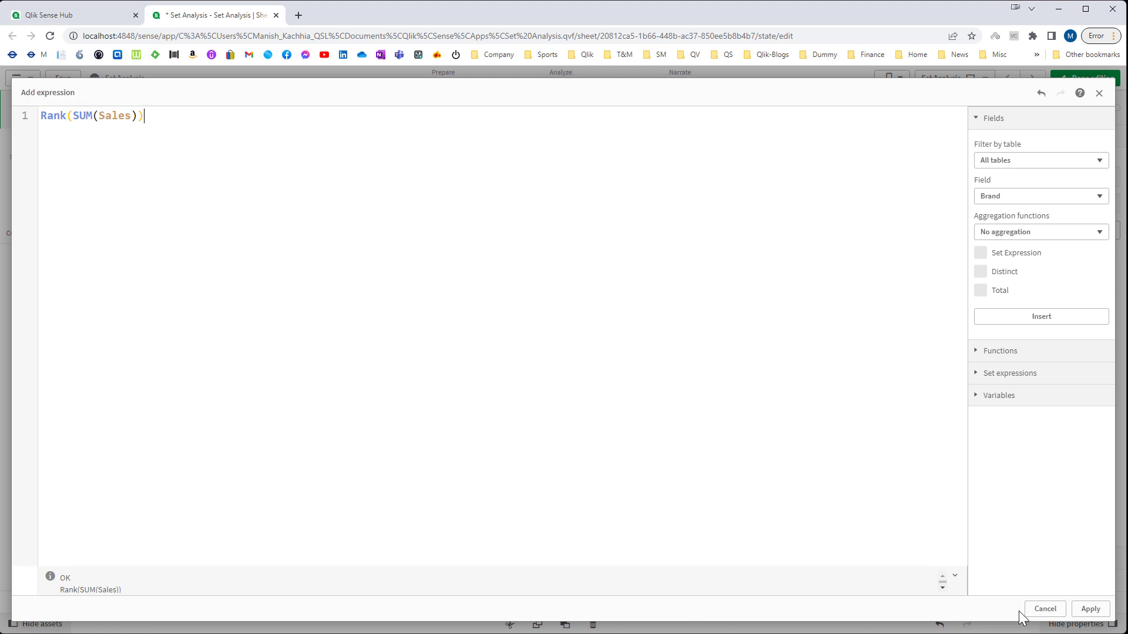
left_click(1087, 609)
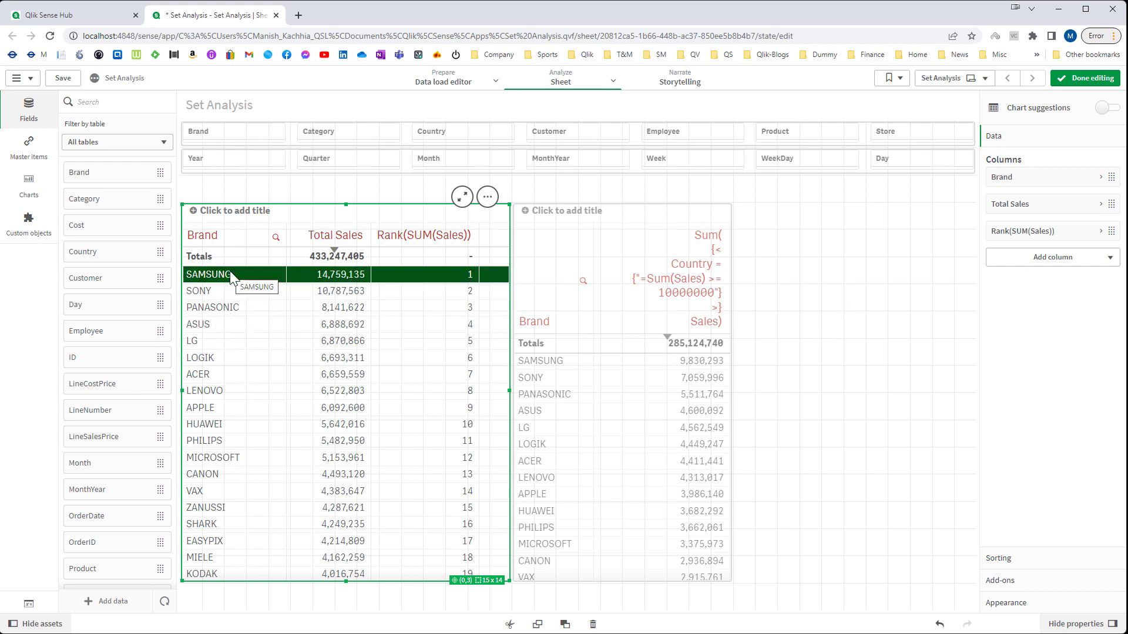
Leave edit mode, select the brands ranked 1–10, then clear the Brand selection
left_click_drag(230, 270, 221, 322)
left_click(1085, 79)
left_click_drag(55, 281, 43, 429)
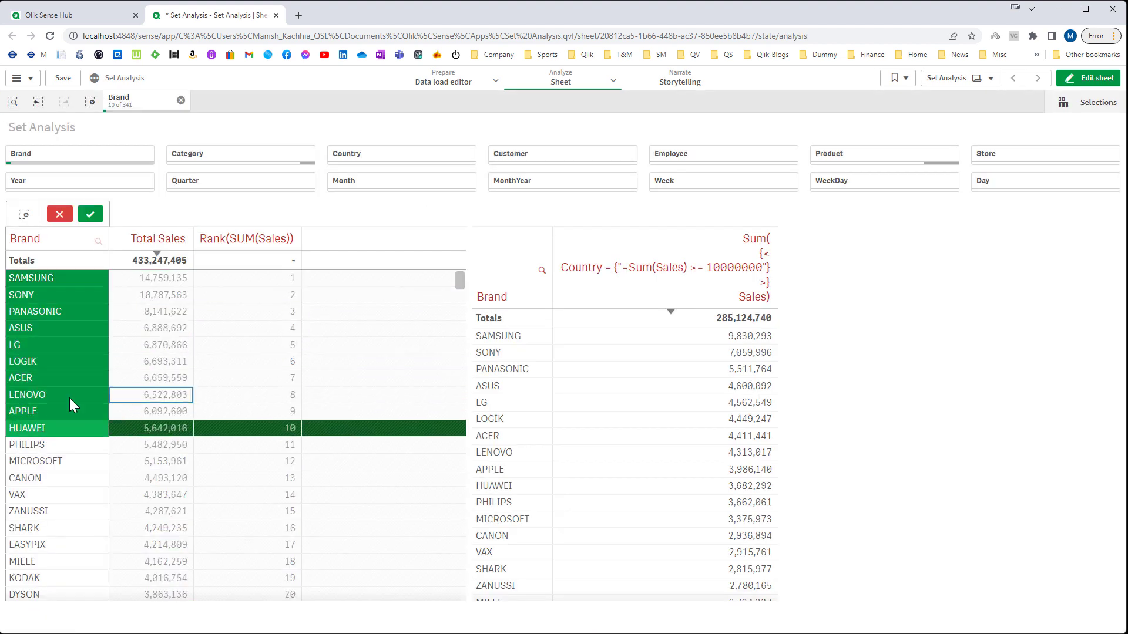
left_click(91, 215)
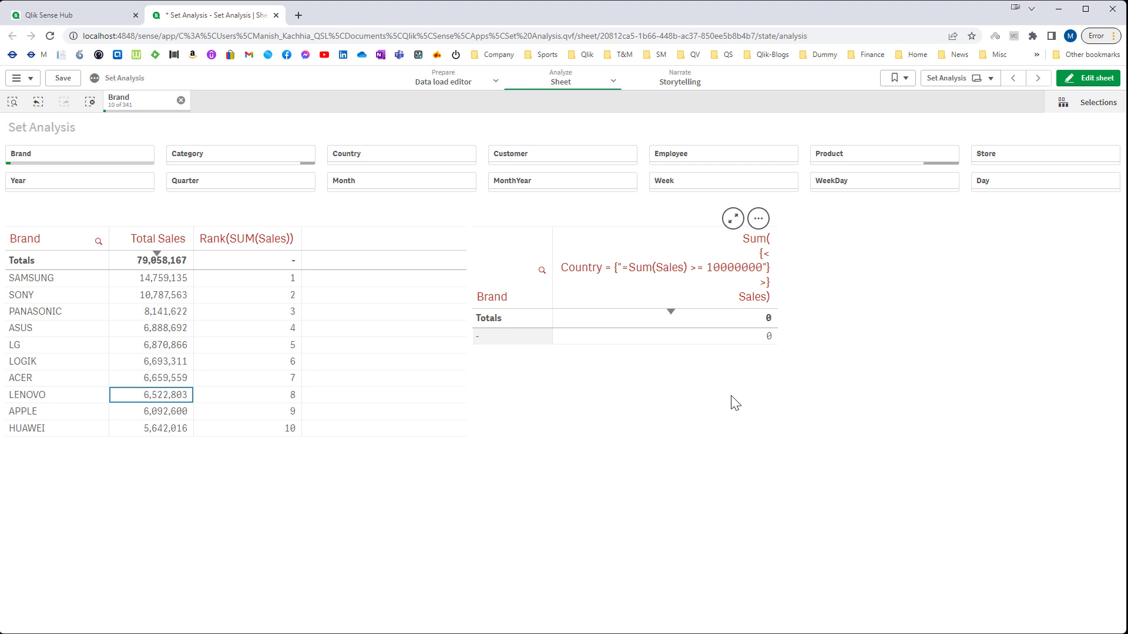
left_click(90, 102)
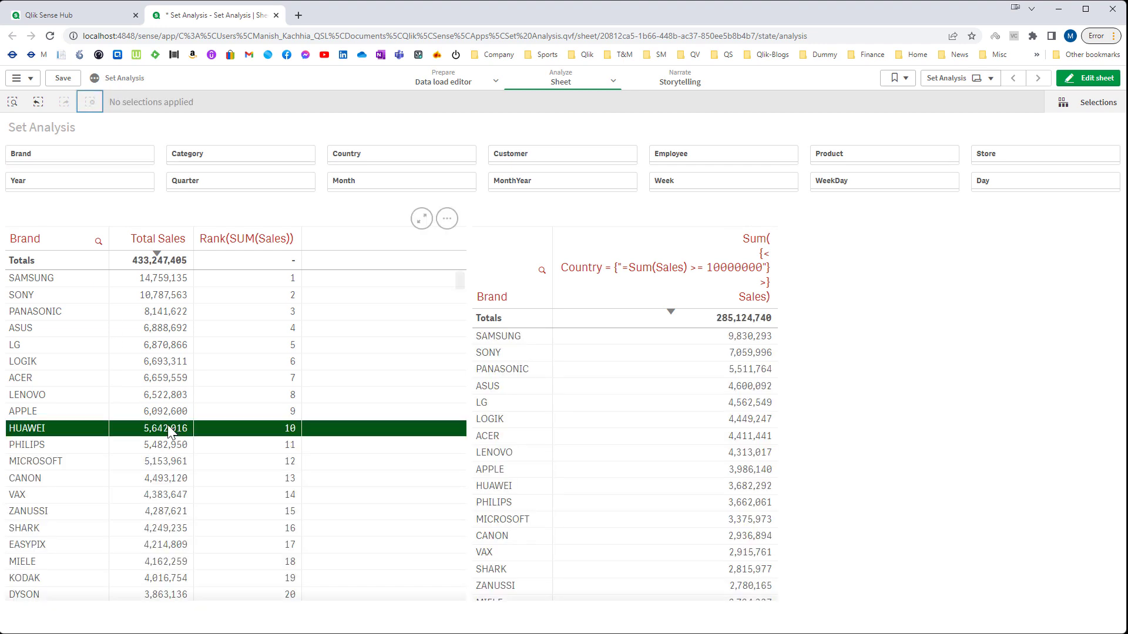
Review the left Brand table's Rank(SUM(Sales)) column expression in the editor
double_click(225, 430)
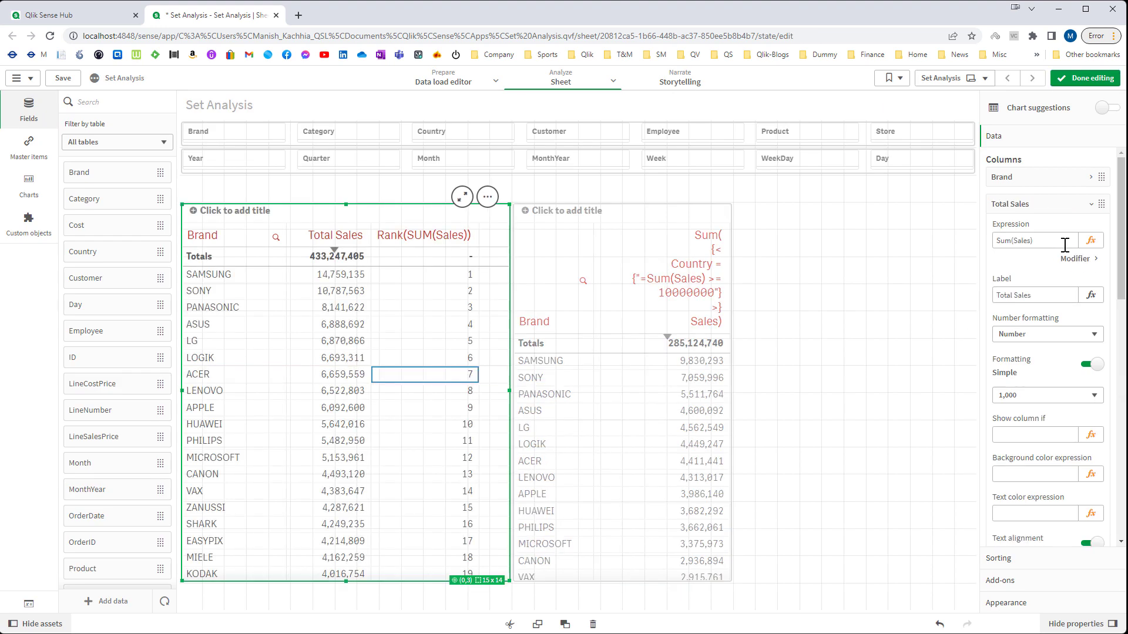
left_click(1084, 204)
left_click(1083, 231)
left_click(1091, 267)
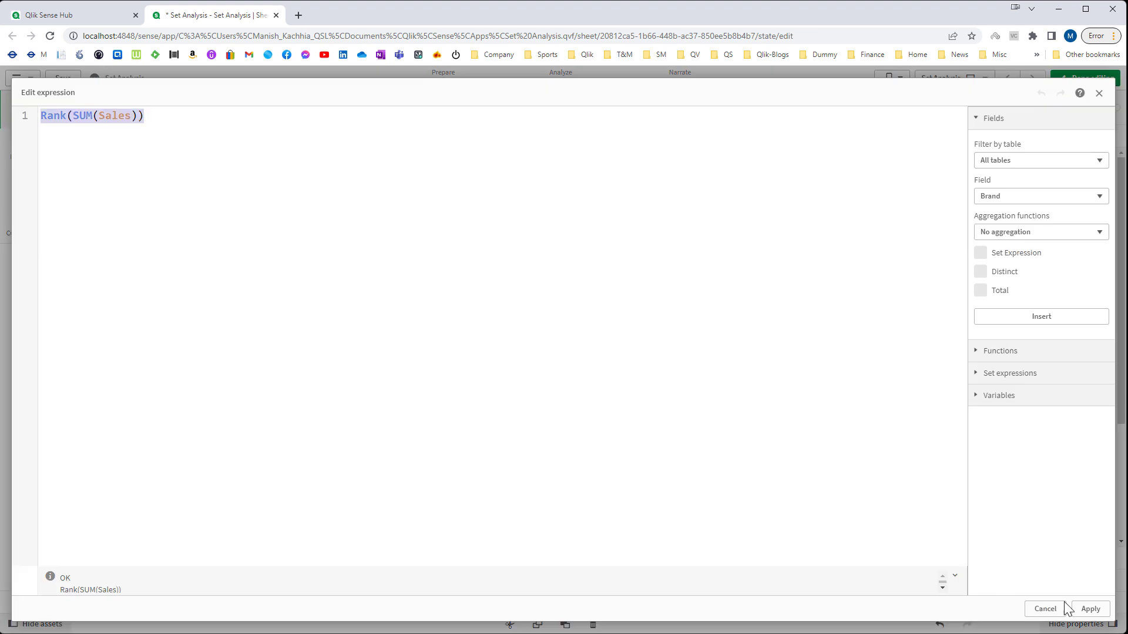
left_click(1088, 610)
left_click(1051, 232)
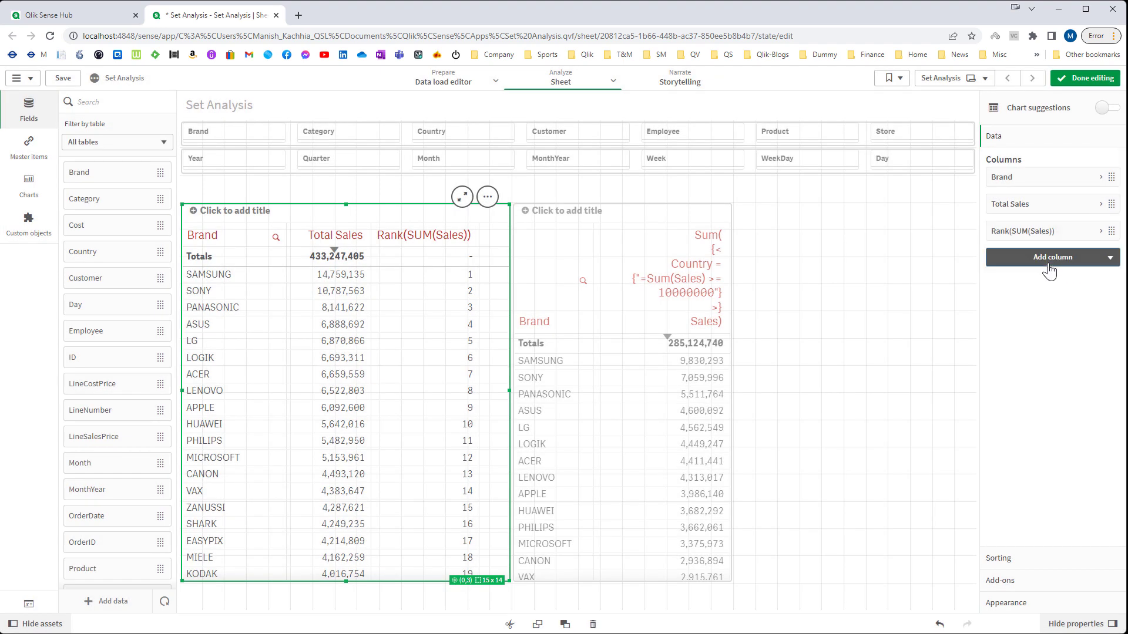
Add a Rank(SUM(Sales)) <= 10 measure column and exit edit mode
left_click(1051, 257)
left_click(1096, 288)
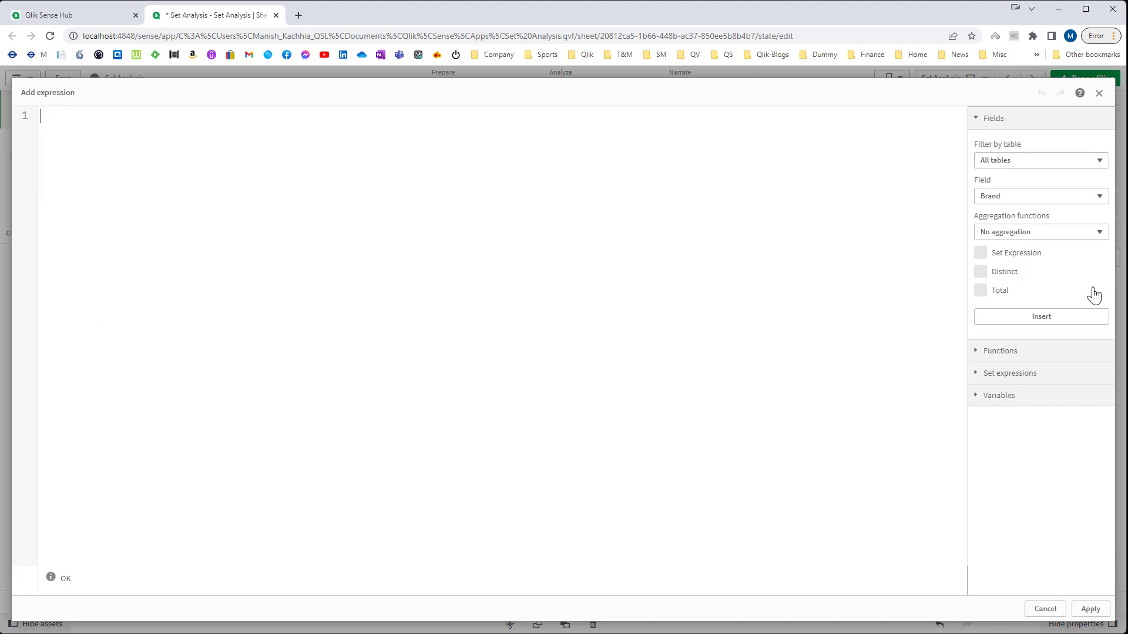
type("Rank(SUM(Sales))")
type("< ")
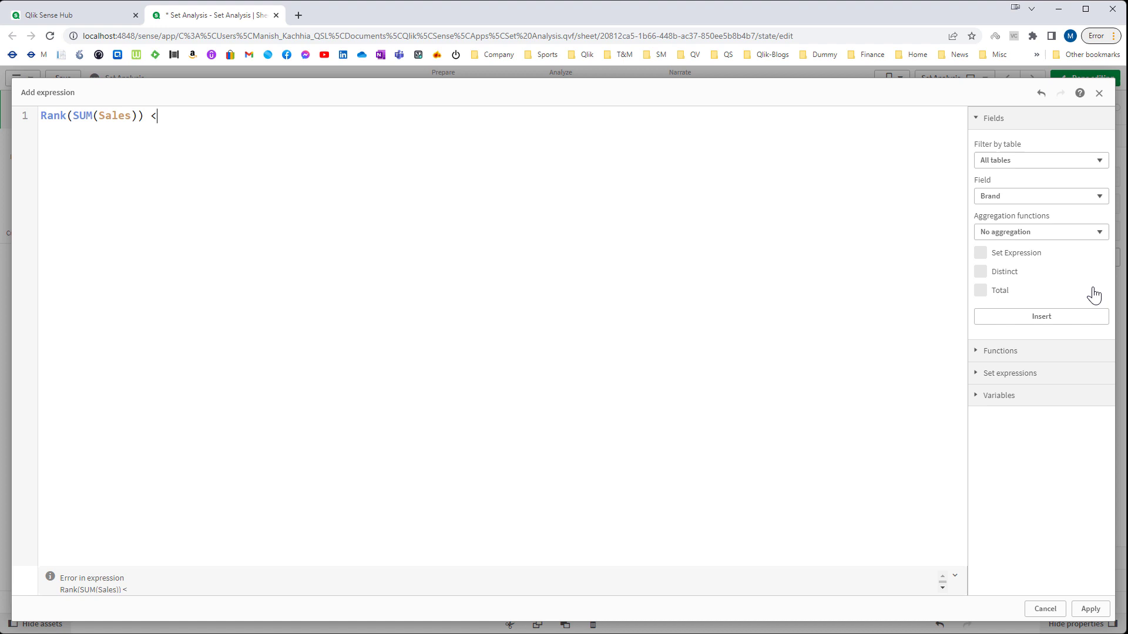
type("= 10")
left_click(1091, 609)
left_click(1066, 84)
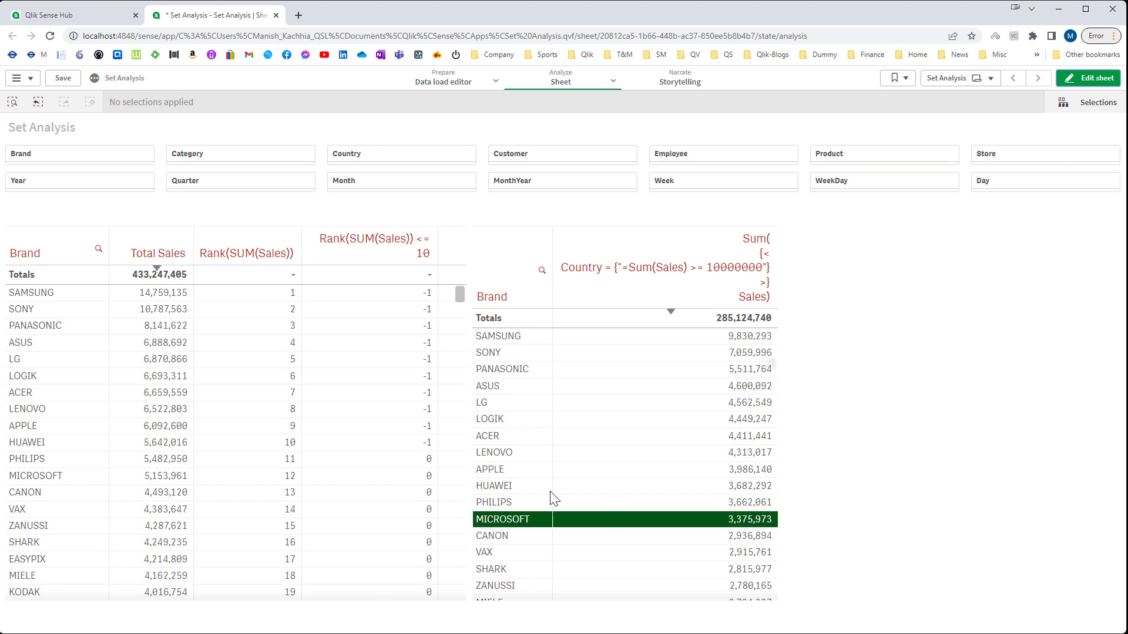
Copy the Rank <= 10 expression and open the right table's Sum measure expression
left_click(1086, 78)
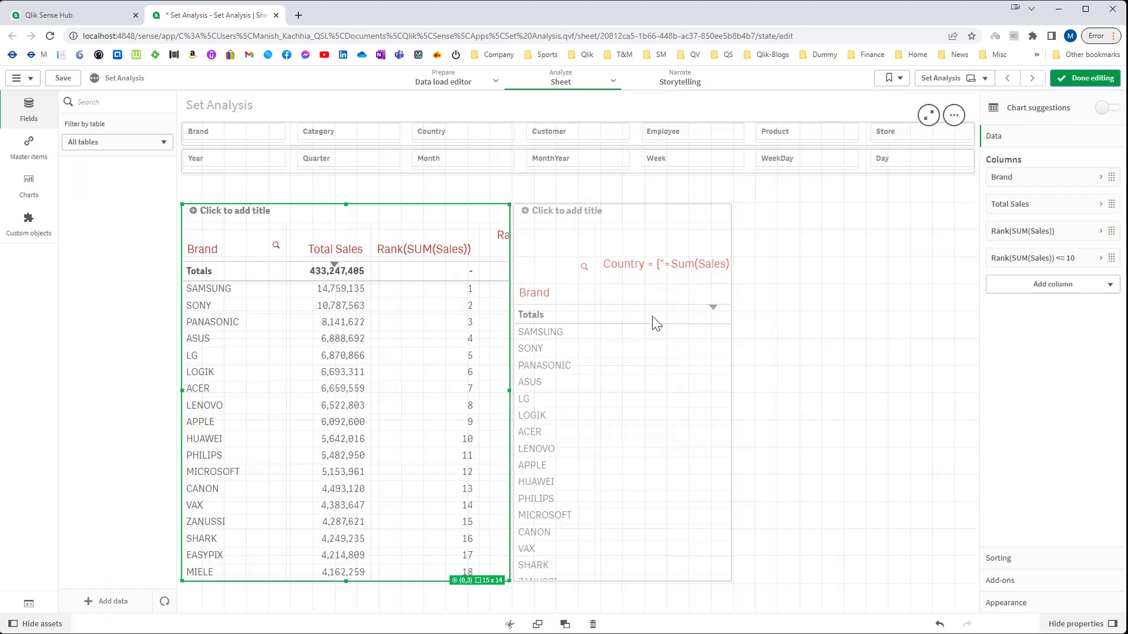
left_click(1005, 262)
left_click_drag(1076, 290, 968, 297)
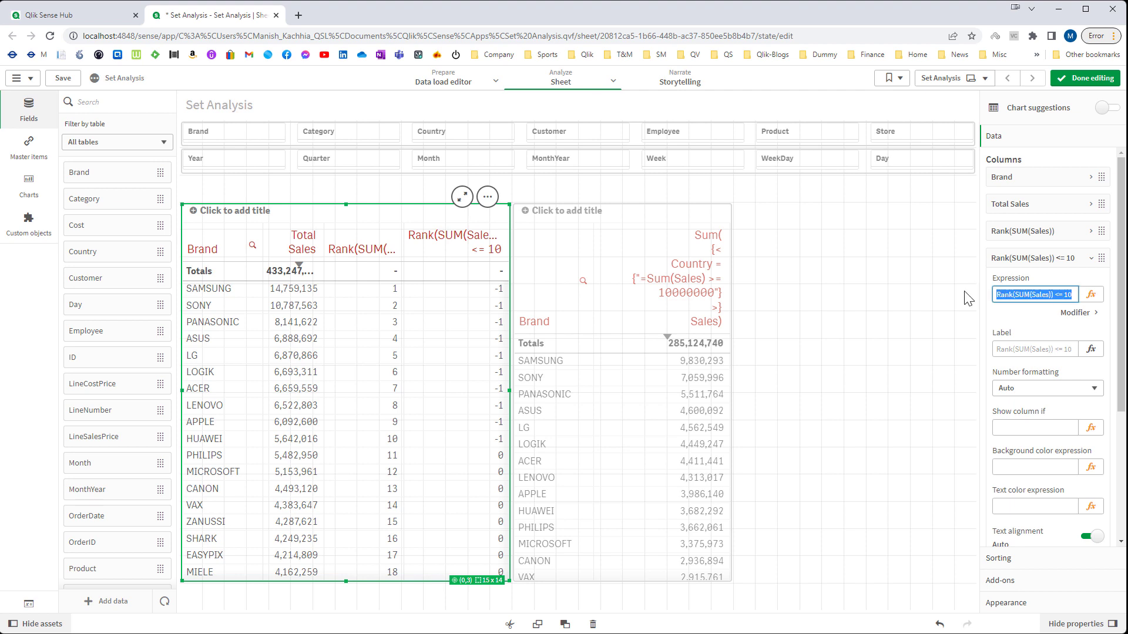
left_click(660, 395)
left_click(1075, 204)
left_click(1091, 238)
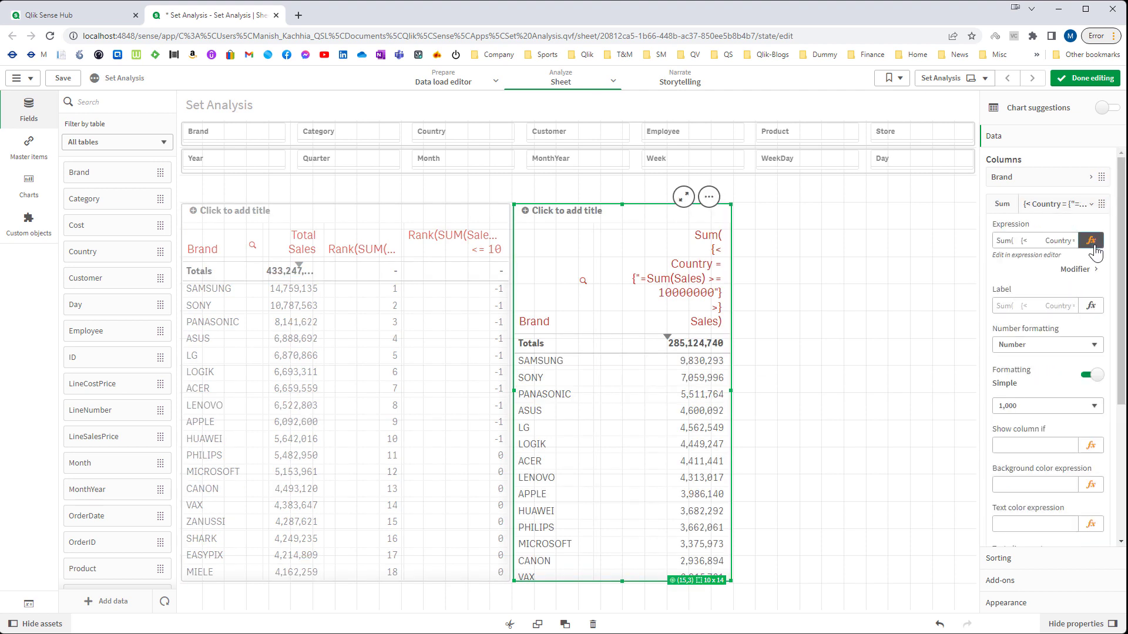
Change the set expression to Brand = {"=Rank(SUM(Sales)) <= 10"} and apply it
double_click(109, 145)
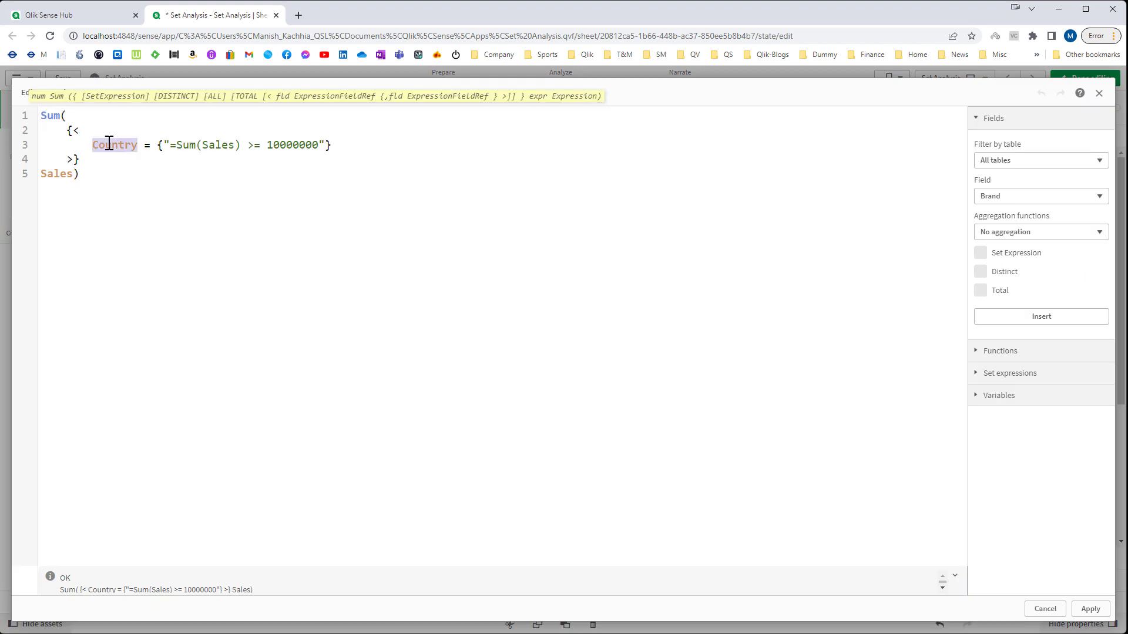
type("Br")
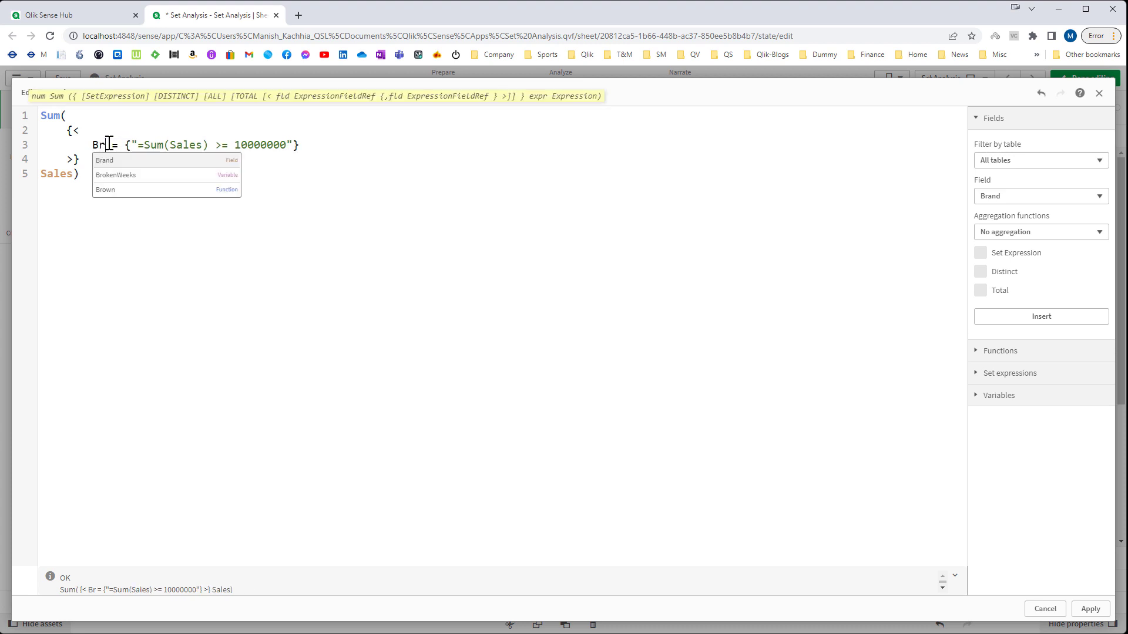
key("Return")
key("Right")
key("Right")
key("Right")
key("Right")
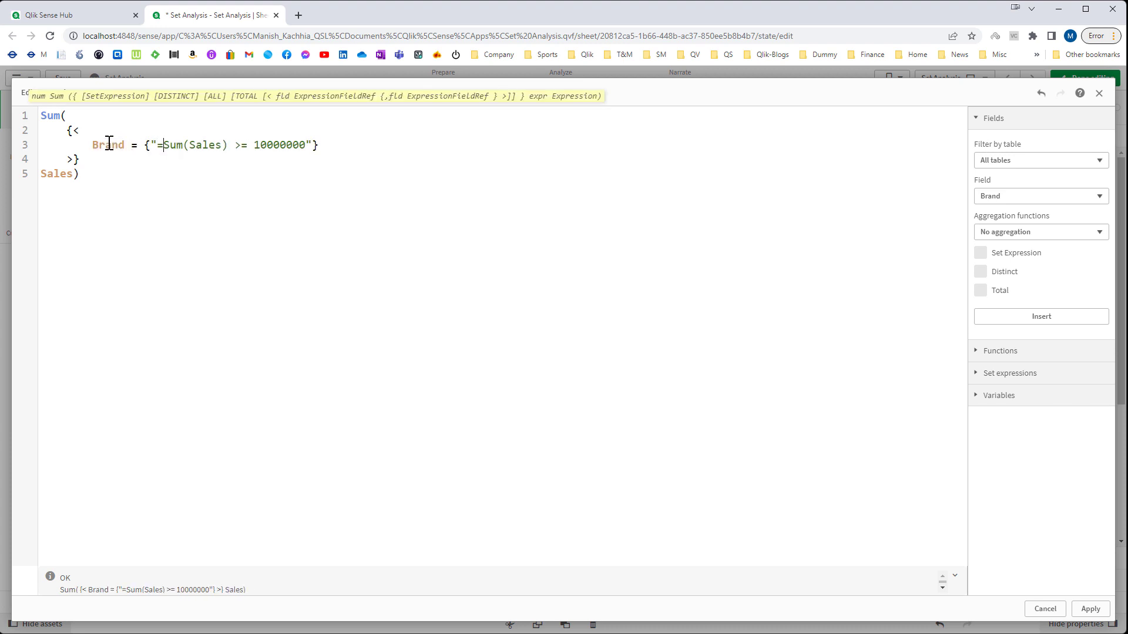
key("shift+End")
key("shift+Left")
key("shift+Left")
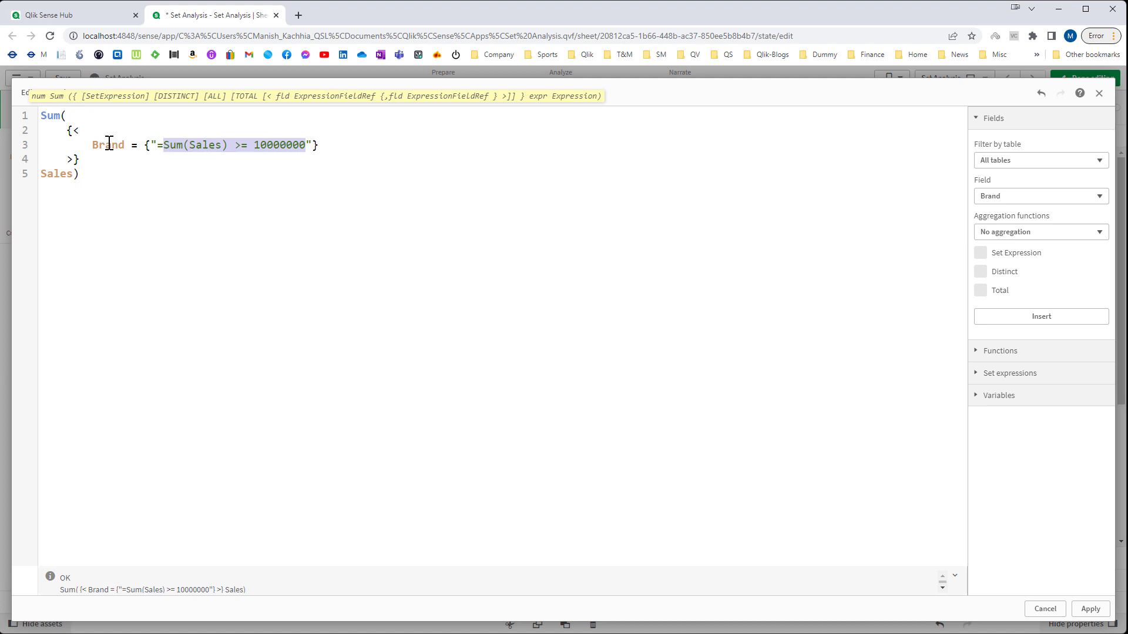
type("=Rank(SUM(Sales)) <= 10")
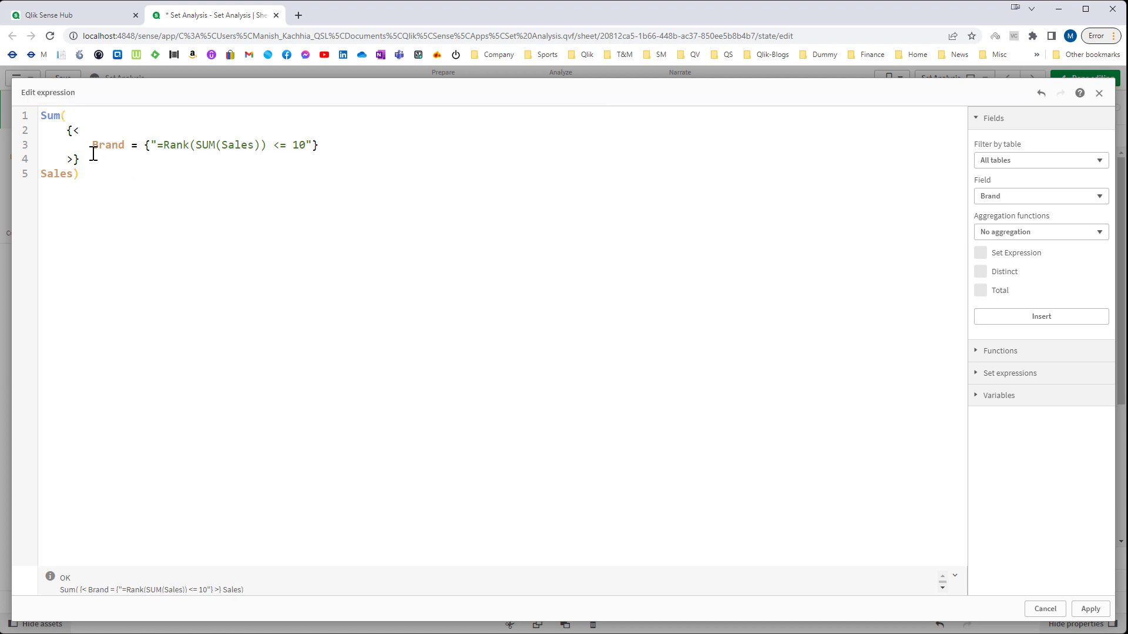
left_click_drag(92, 146, 316, 151)
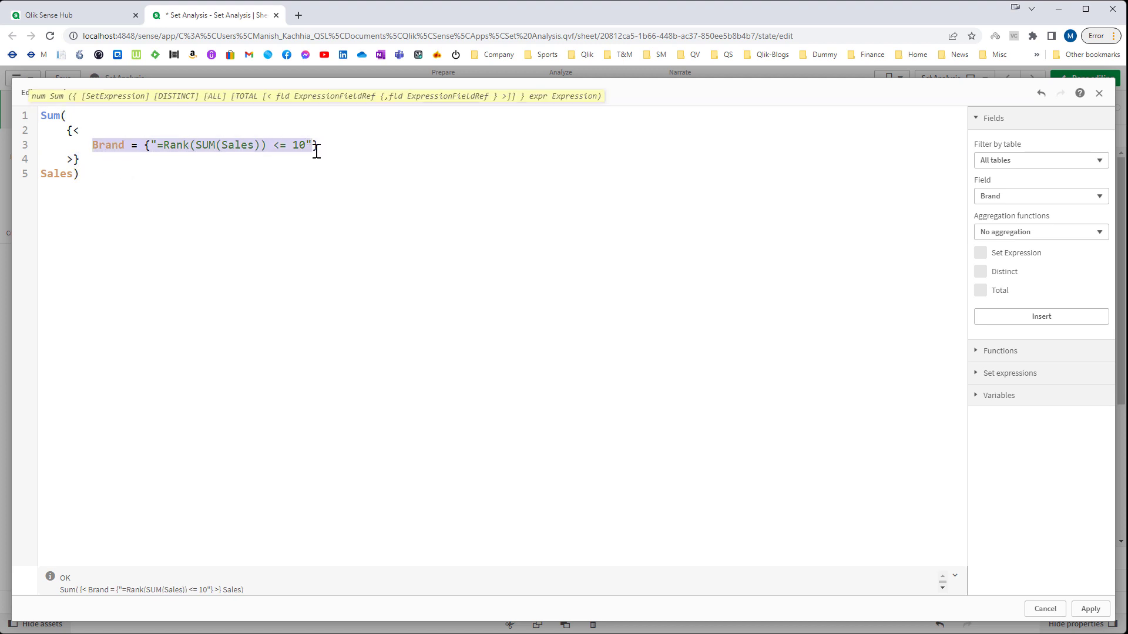
left_click(295, 192)
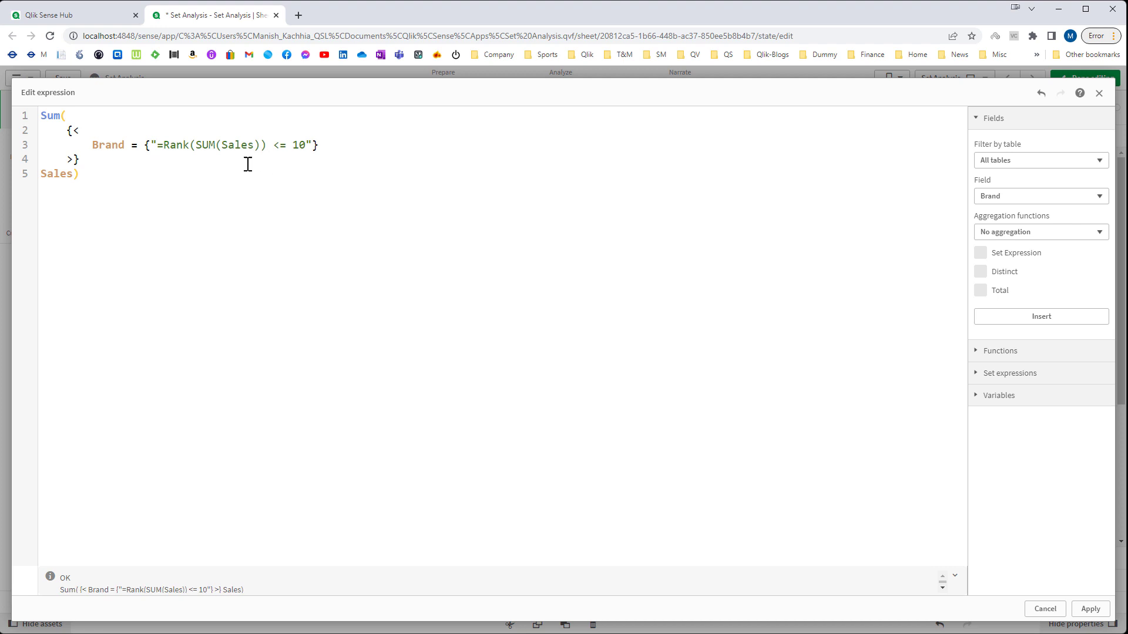
left_click_drag(166, 147, 306, 147)
left_click(295, 174)
left_click(1090, 610)
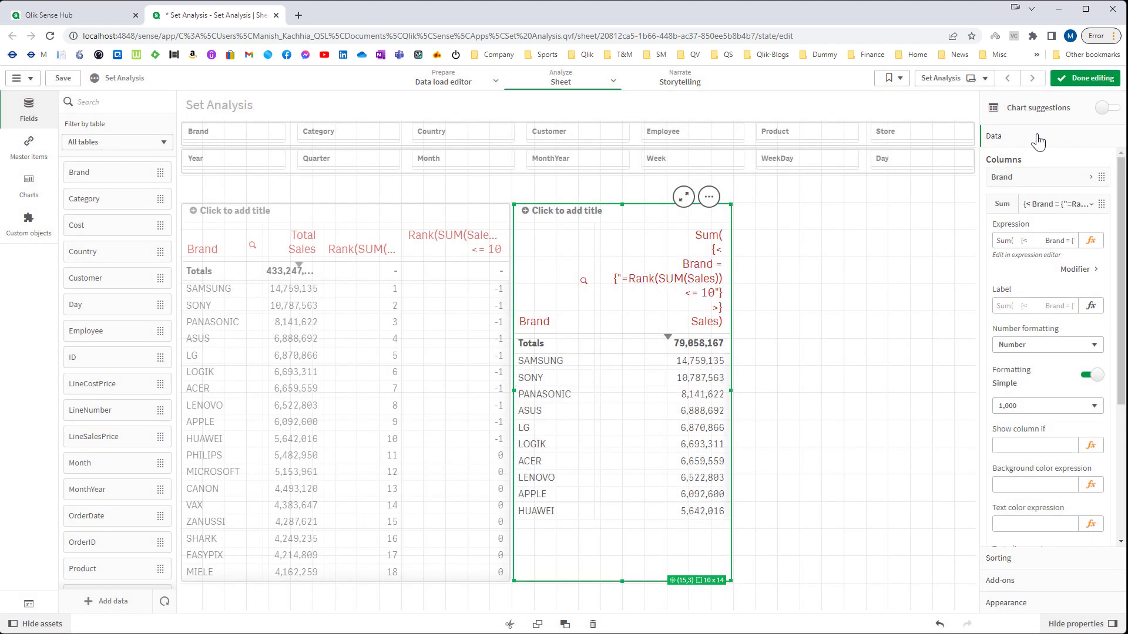
Preview the sheet's top-ten brand table, then return to sheet editing
left_click(1081, 78)
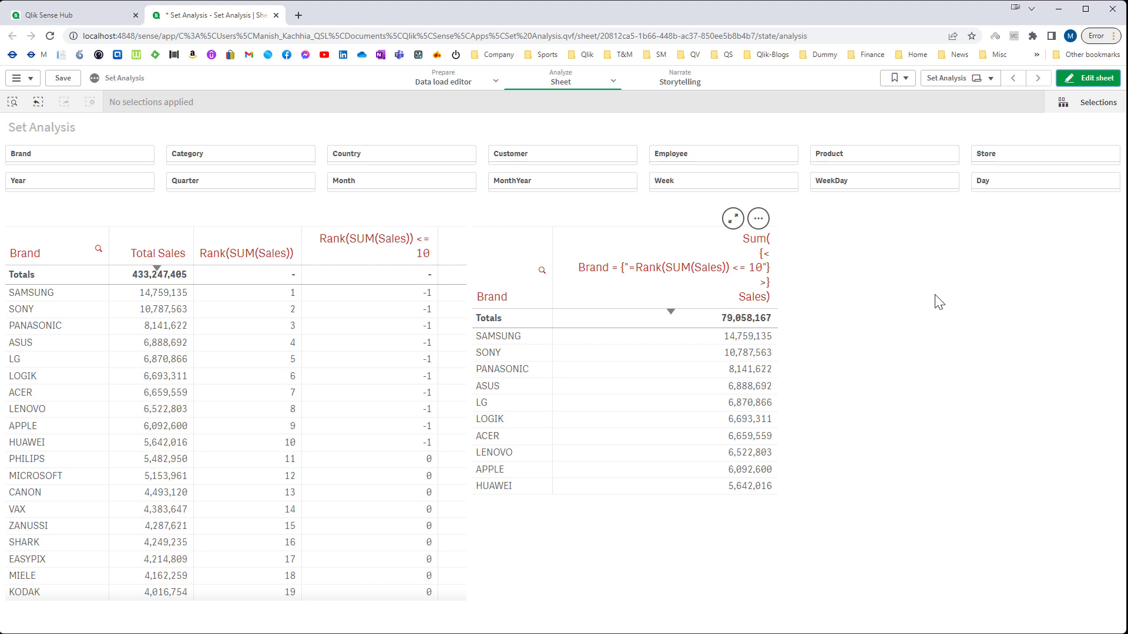
left_click(1088, 78)
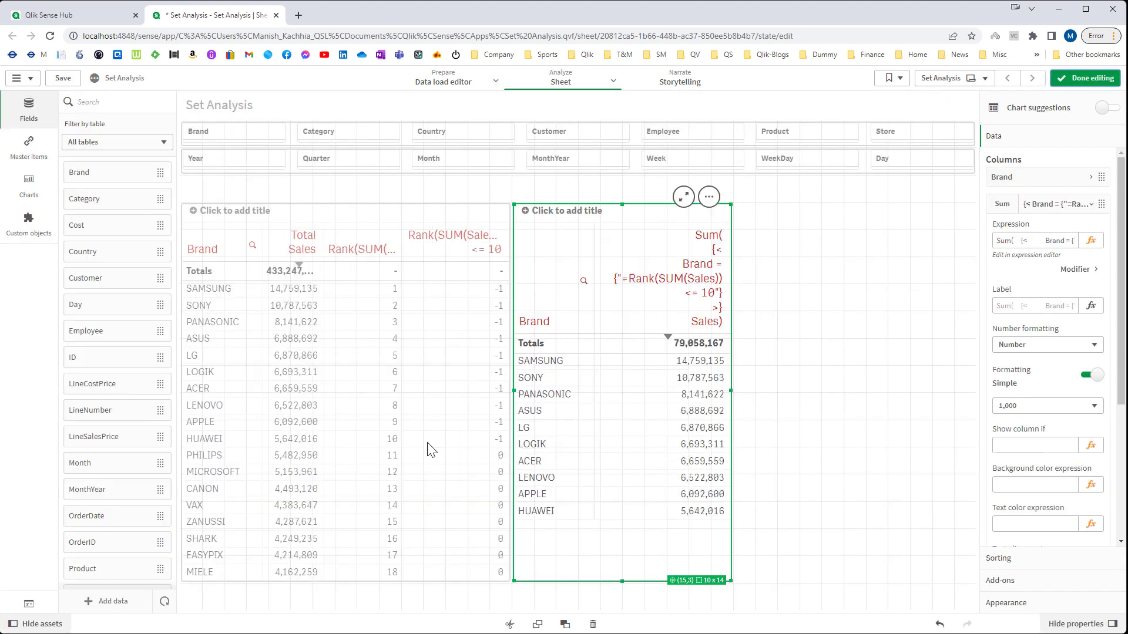
Add a variable named vTOP from the app's Variables list
left_click(28, 604)
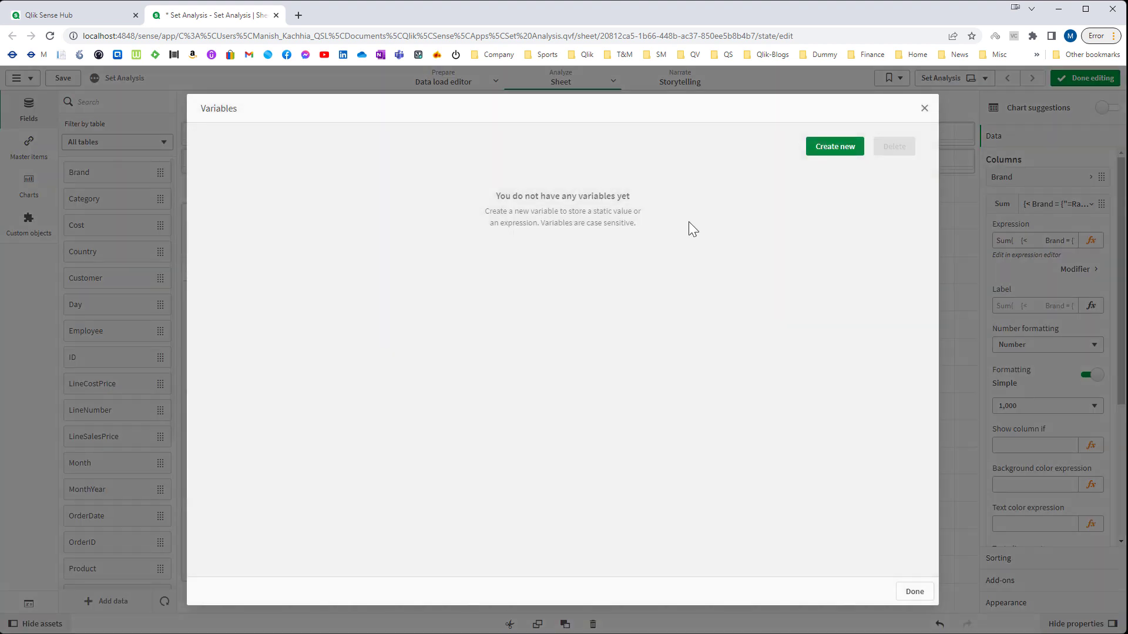
left_click(837, 150)
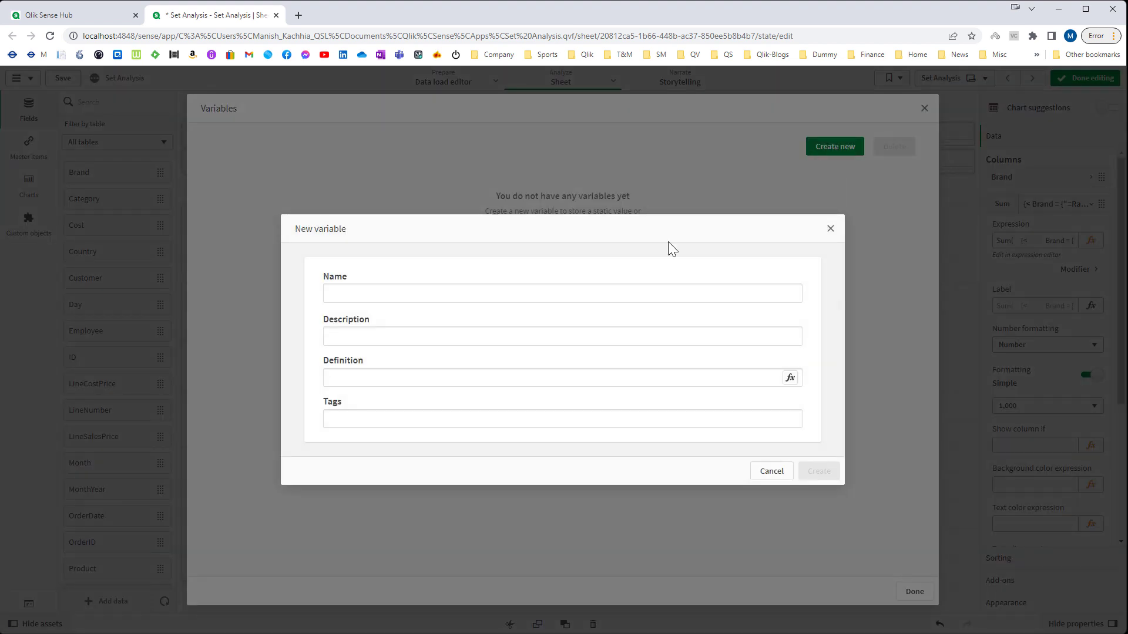
left_click(633, 292)
type("vTOP")
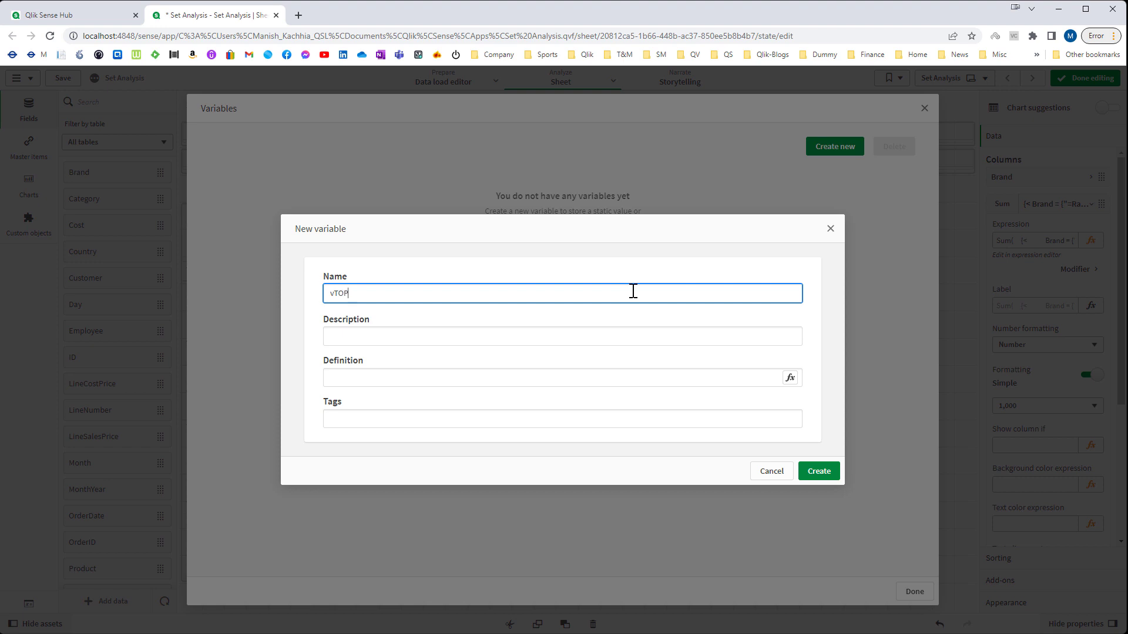
left_click(834, 473)
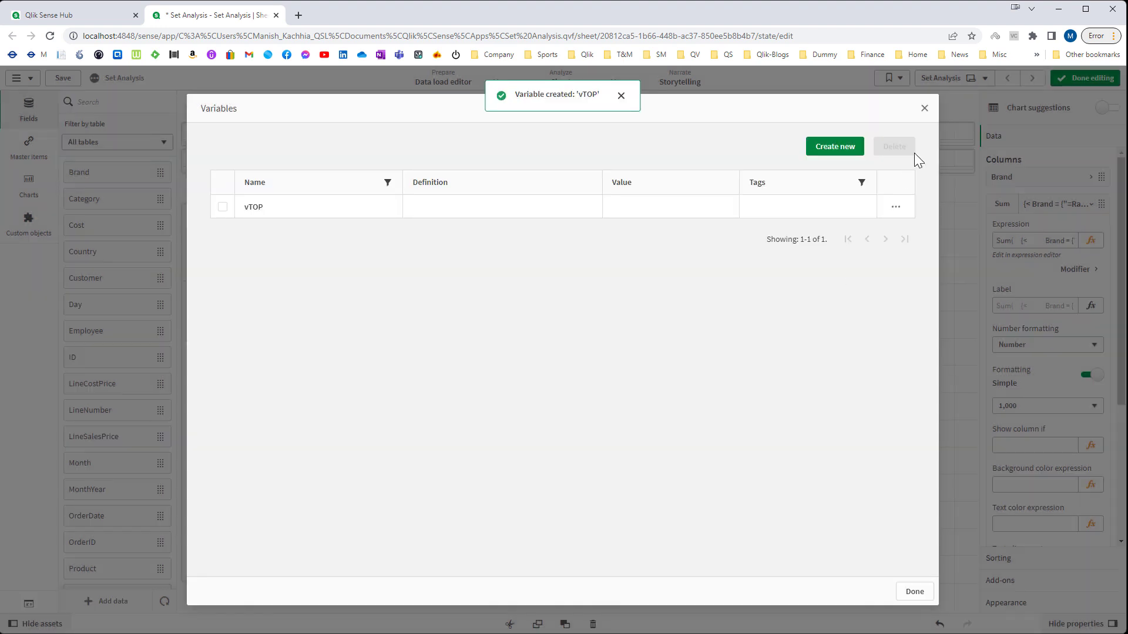
Shrink both brand tables from the top to free space above them
left_click(924, 109)
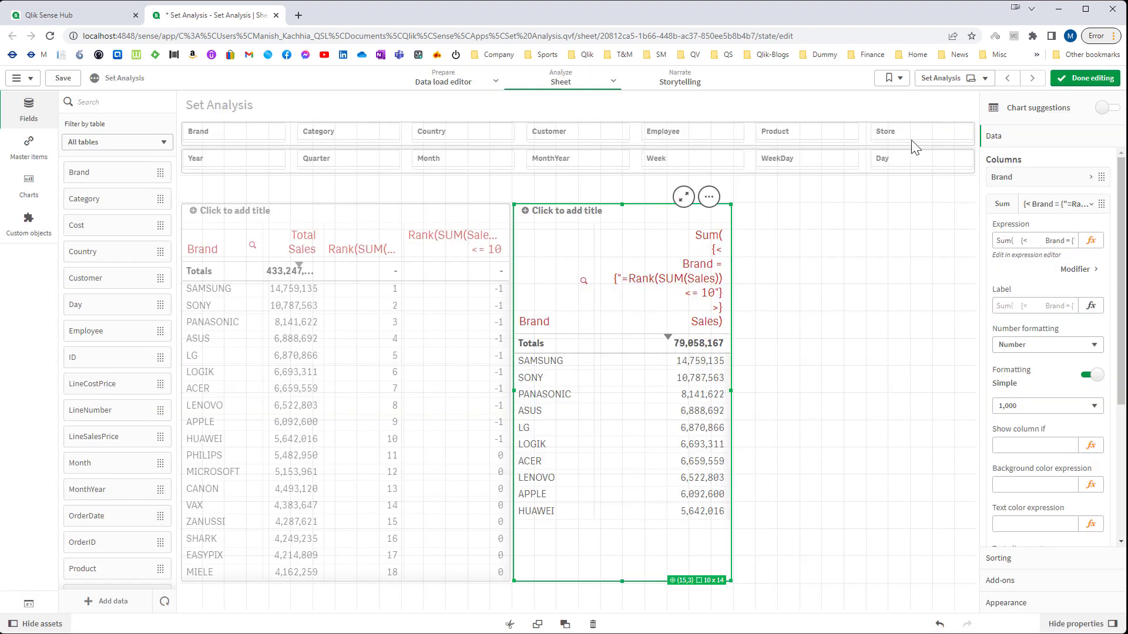
left_click(383, 217)
left_click_drag(346, 204, 346, 258)
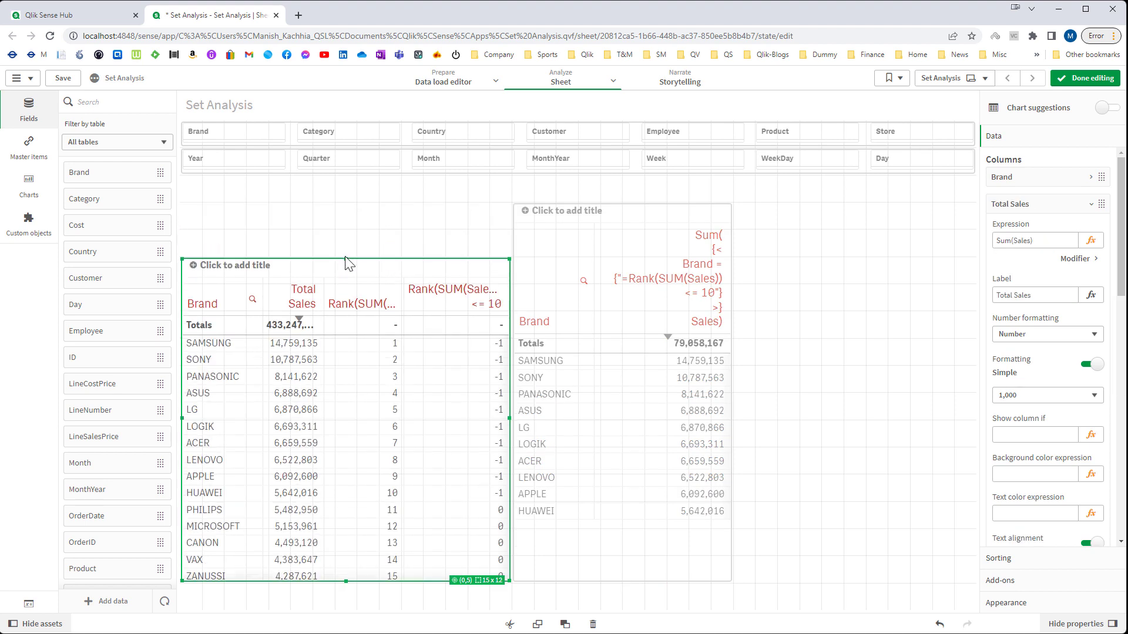
left_click(601, 300)
left_click_drag(621, 203, 609, 253)
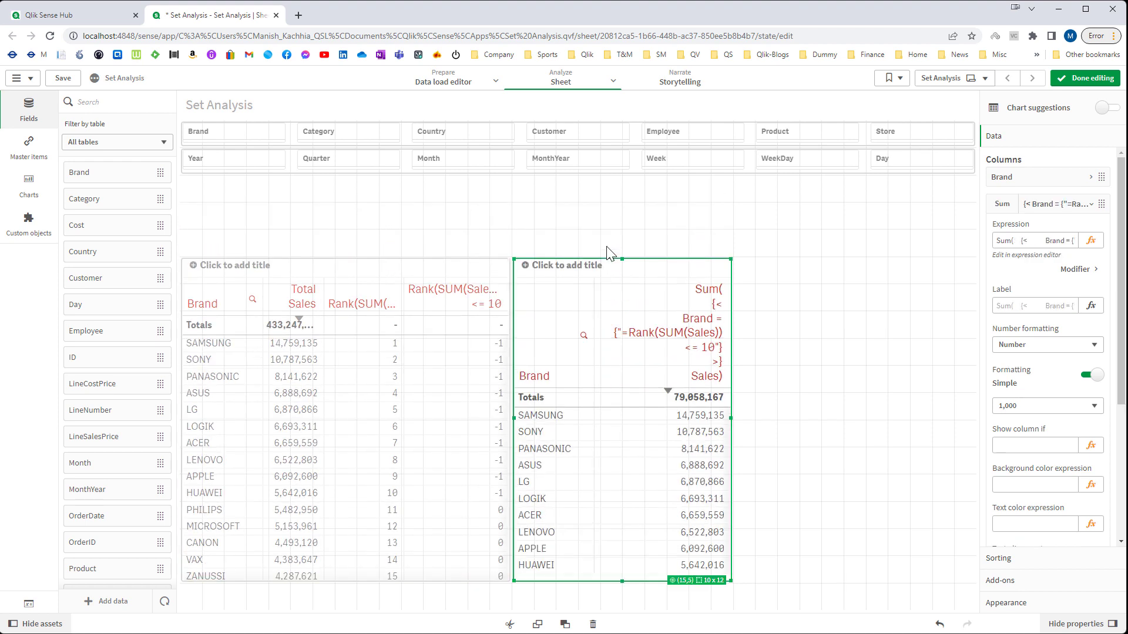
Place a Qlik Dashboard Variable input above the tables, bound to vTOP as an input box
left_click(29, 226)
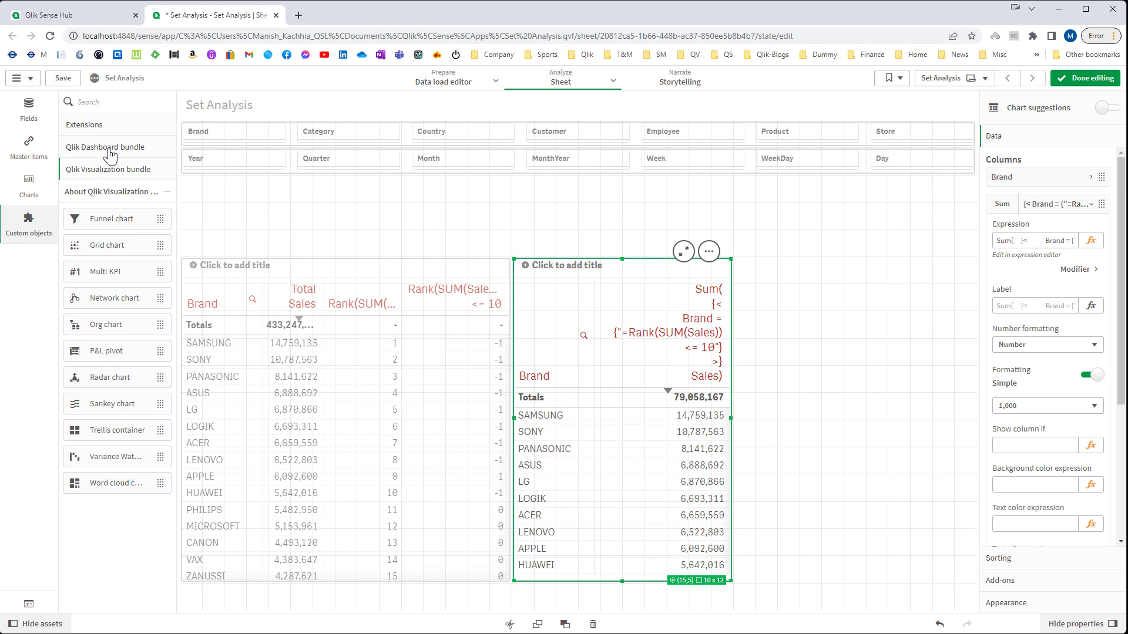
left_click(107, 148)
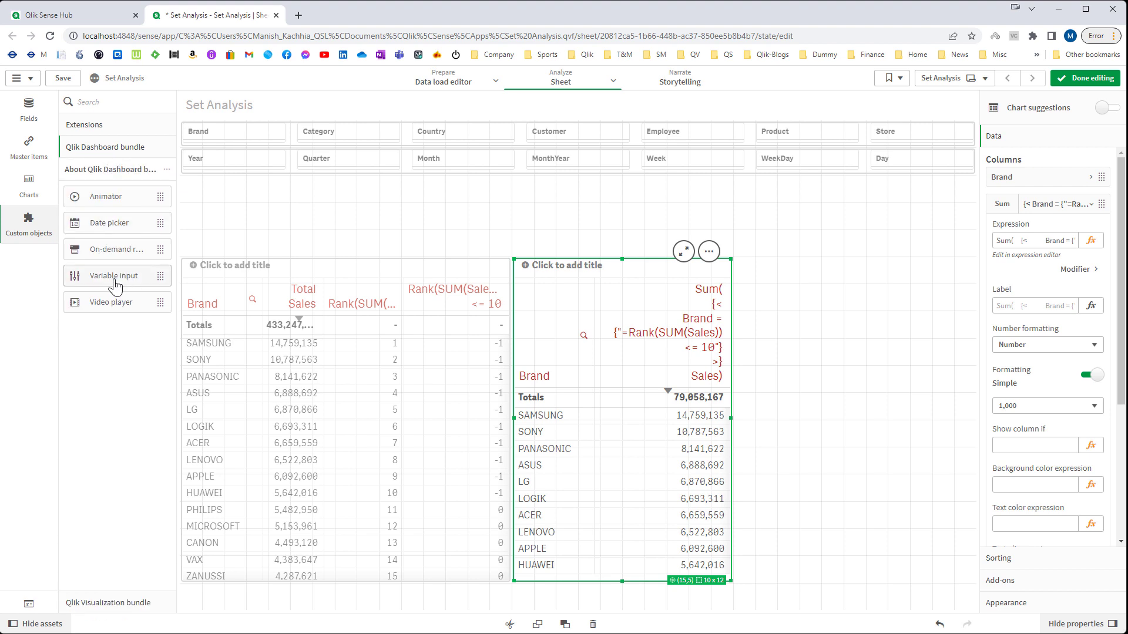
left_click_drag(114, 284, 248, 213)
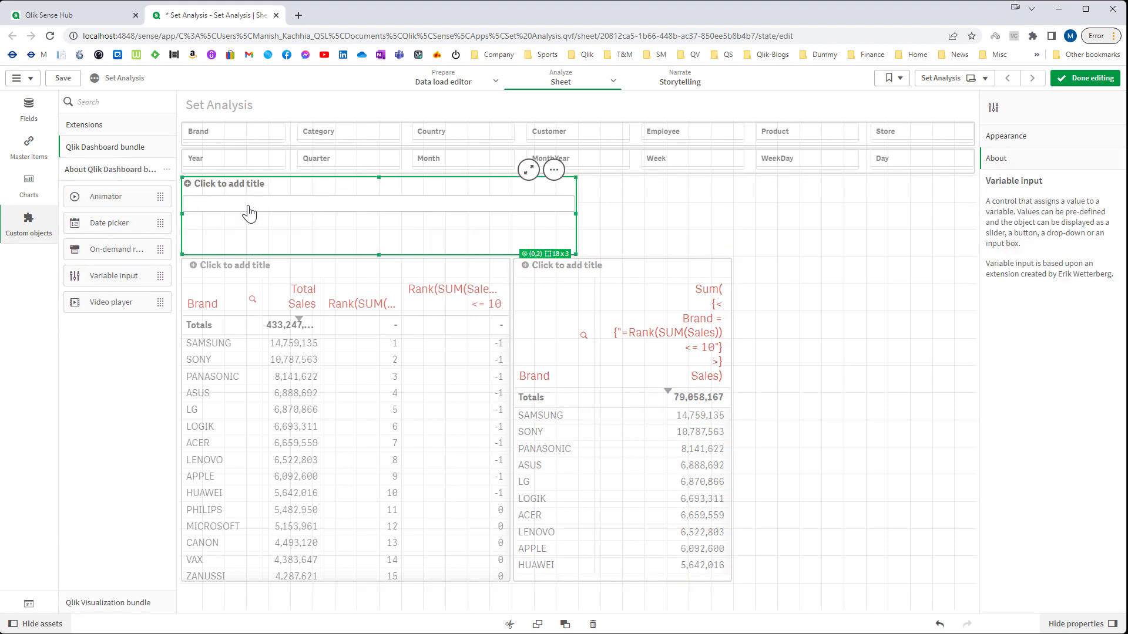
left_click(1004, 144)
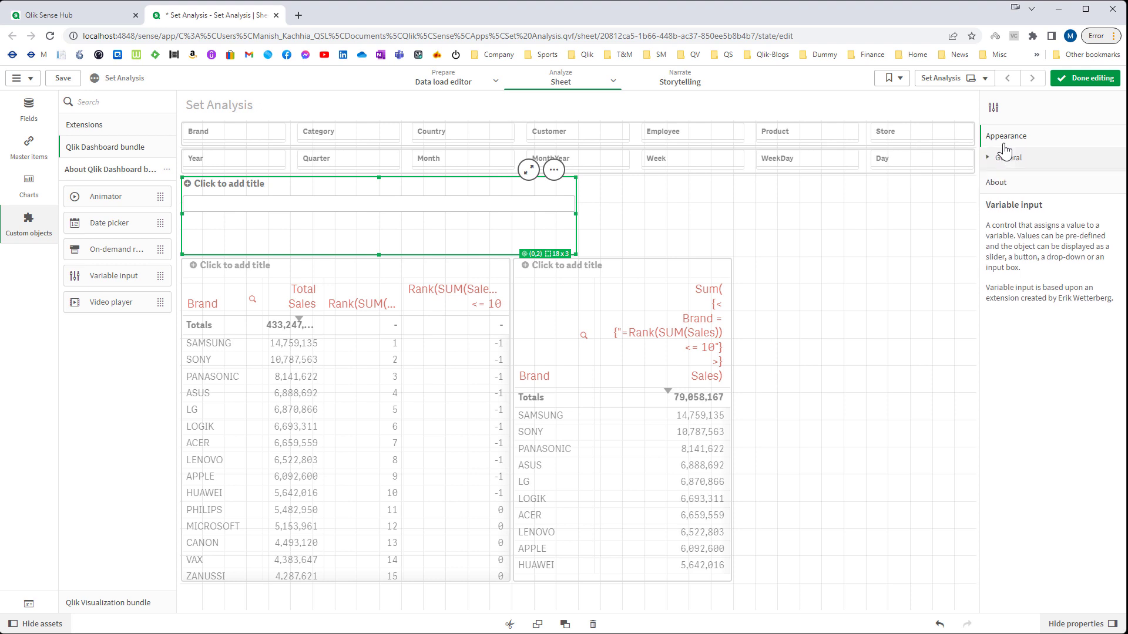
left_click(1008, 180)
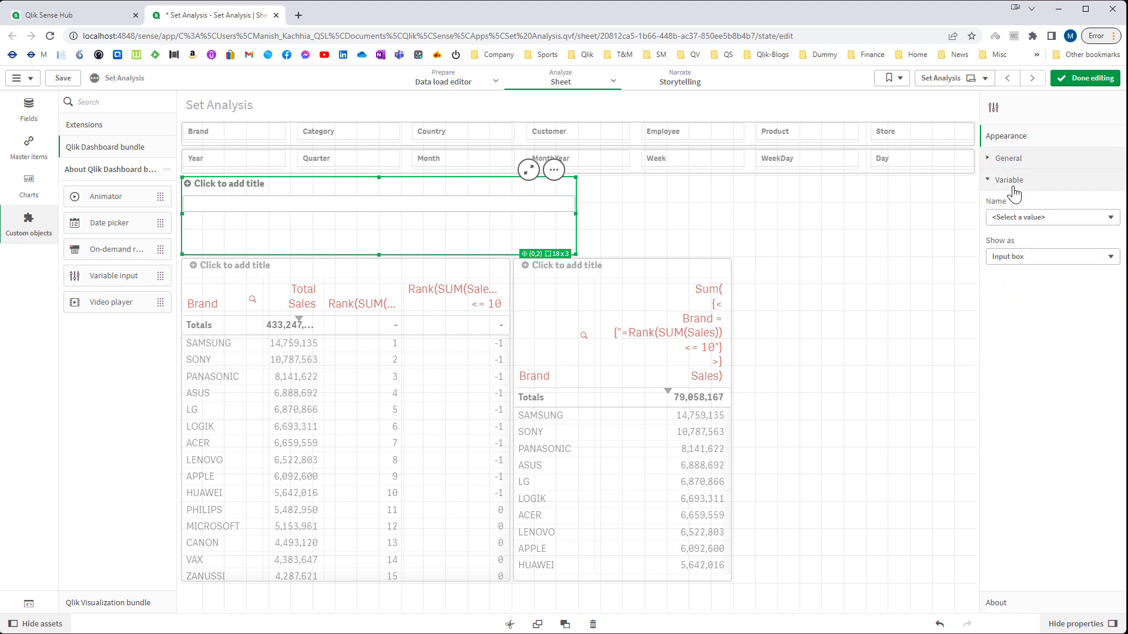
left_click(1038, 221)
left_click(1034, 242)
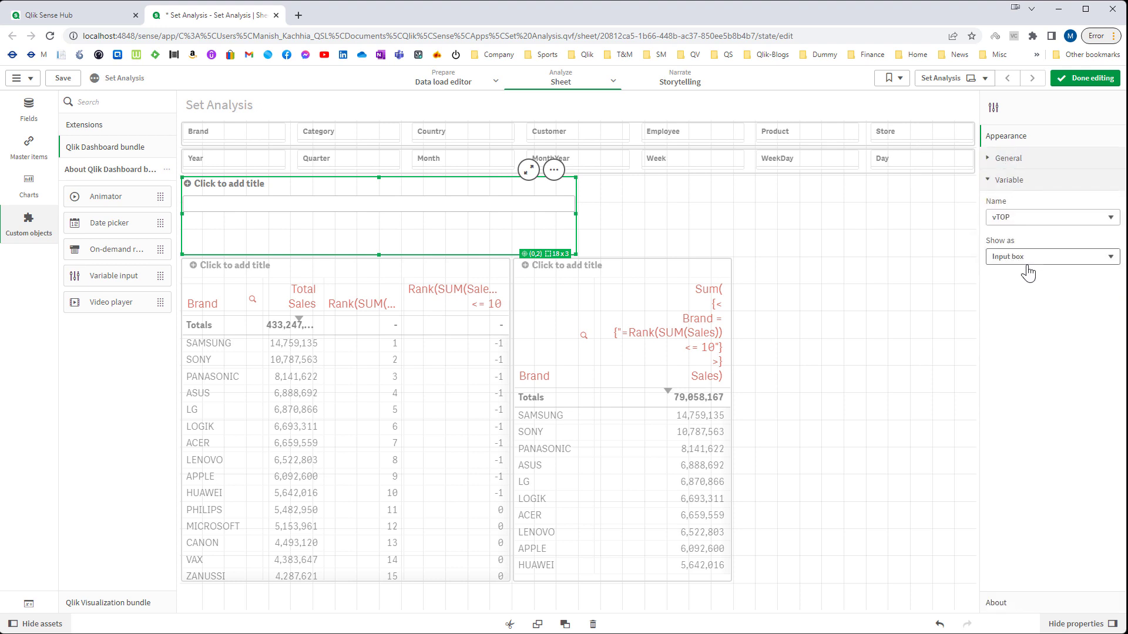
left_click(1028, 262)
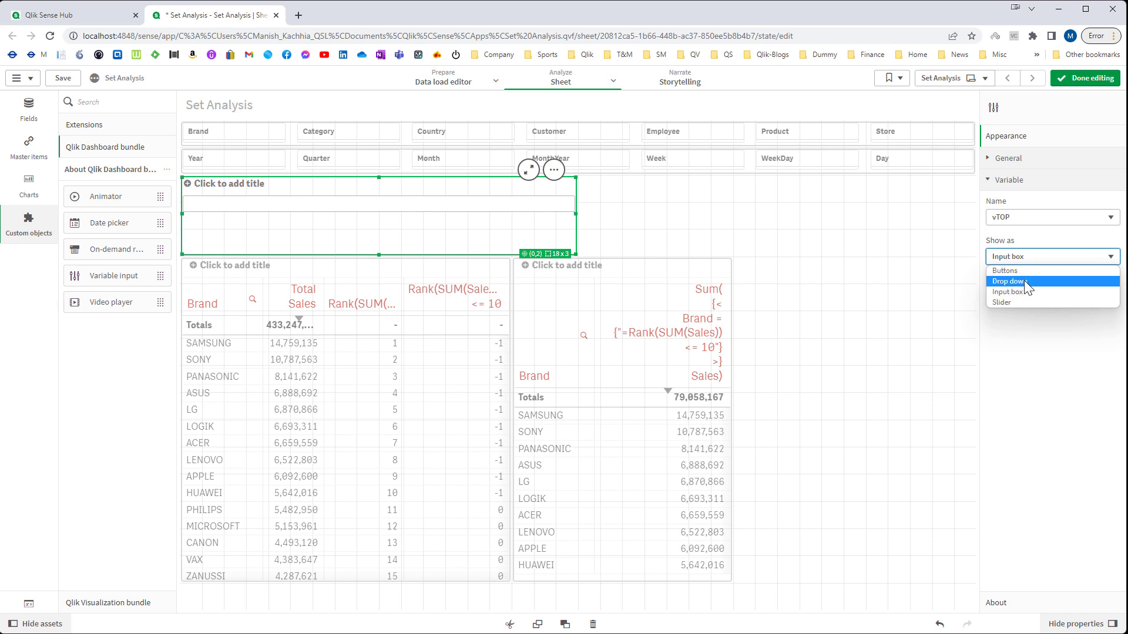
left_click(1020, 290)
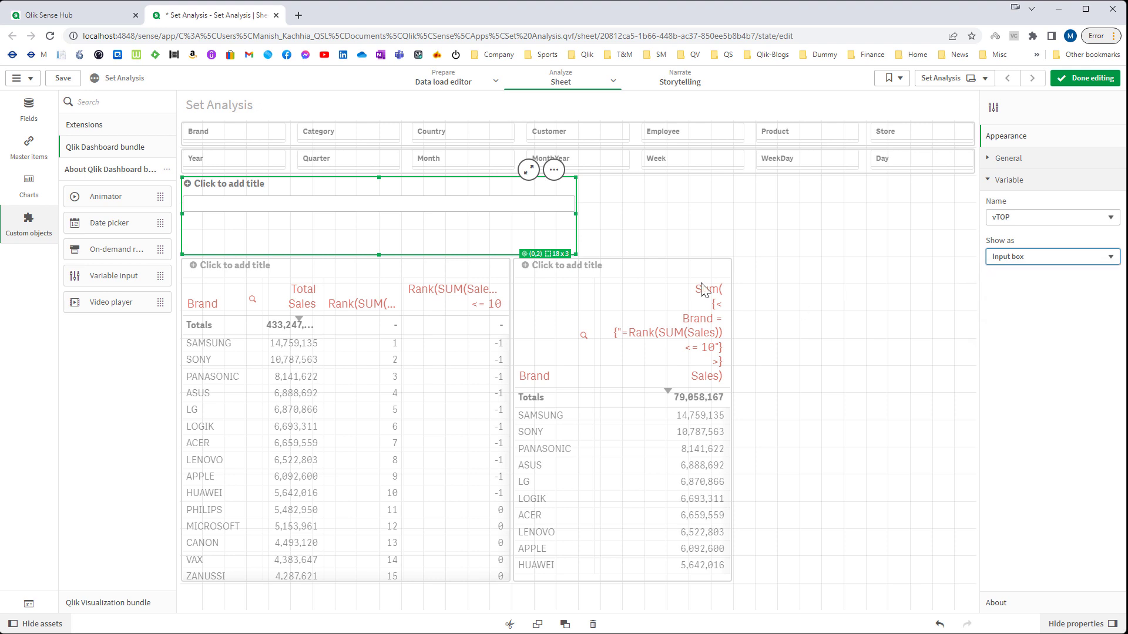
Title the input object 'Enter Value' and narrow it on the sheet
left_click(245, 187)
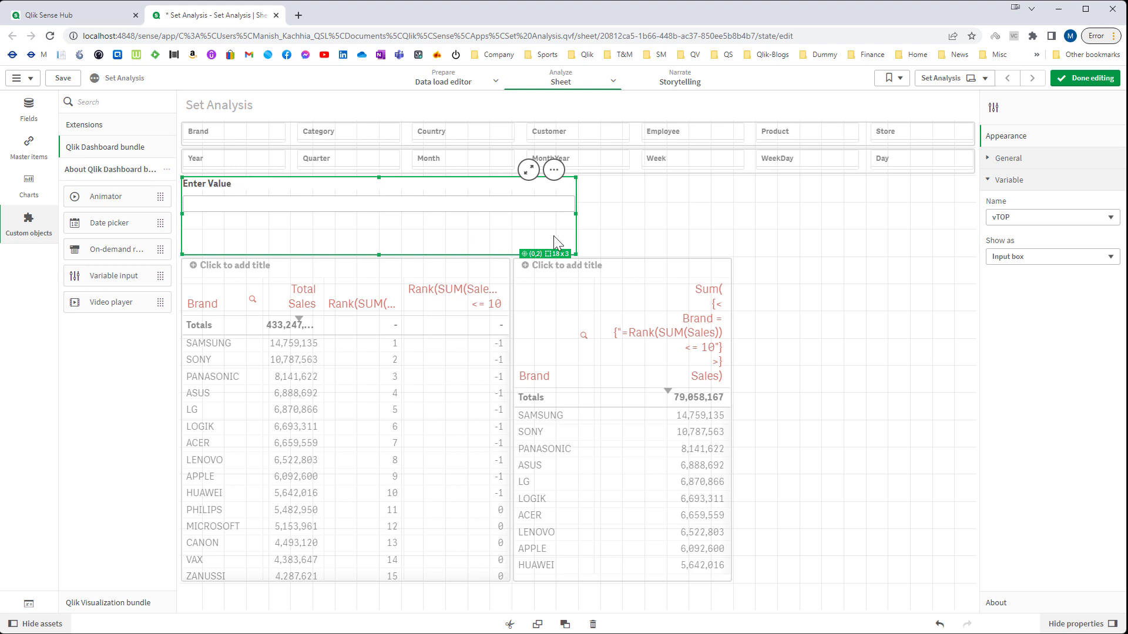
left_click(577, 219)
left_click(572, 214)
left_click_drag(573, 214, 288, 203)
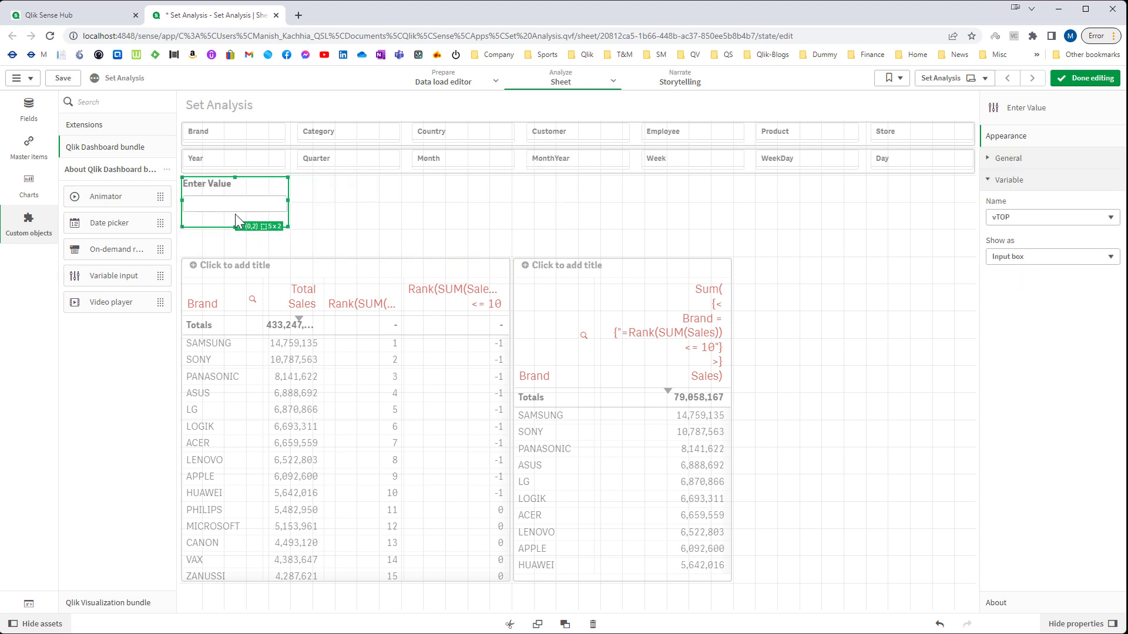
left_click(1081, 79)
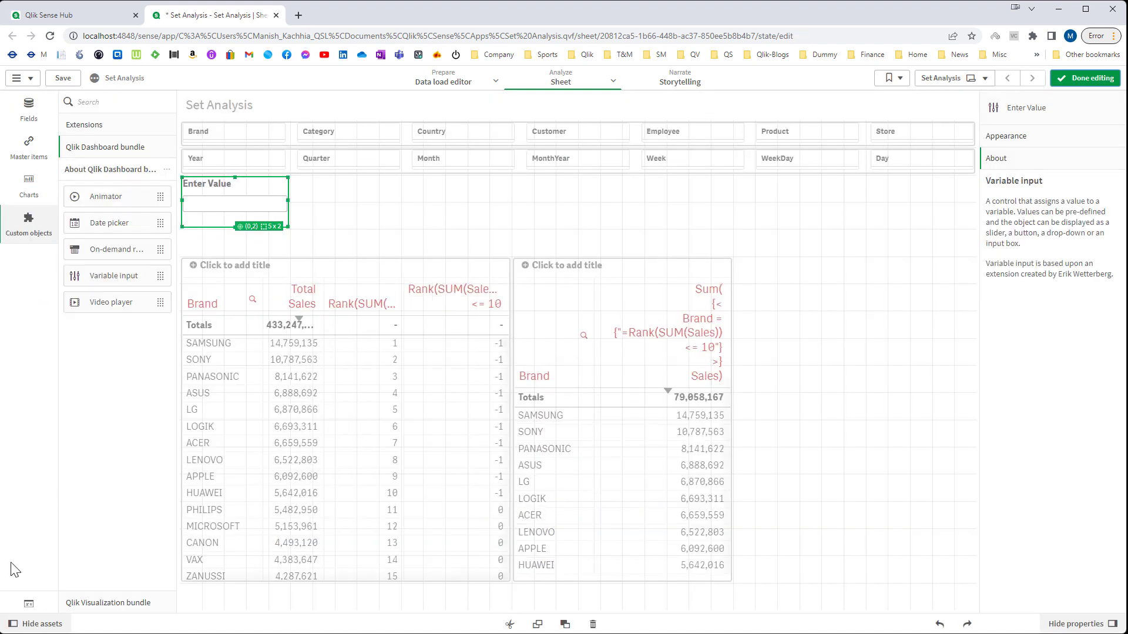
Set the vTOP variable's definition to 10 and save it
left_click(29, 604)
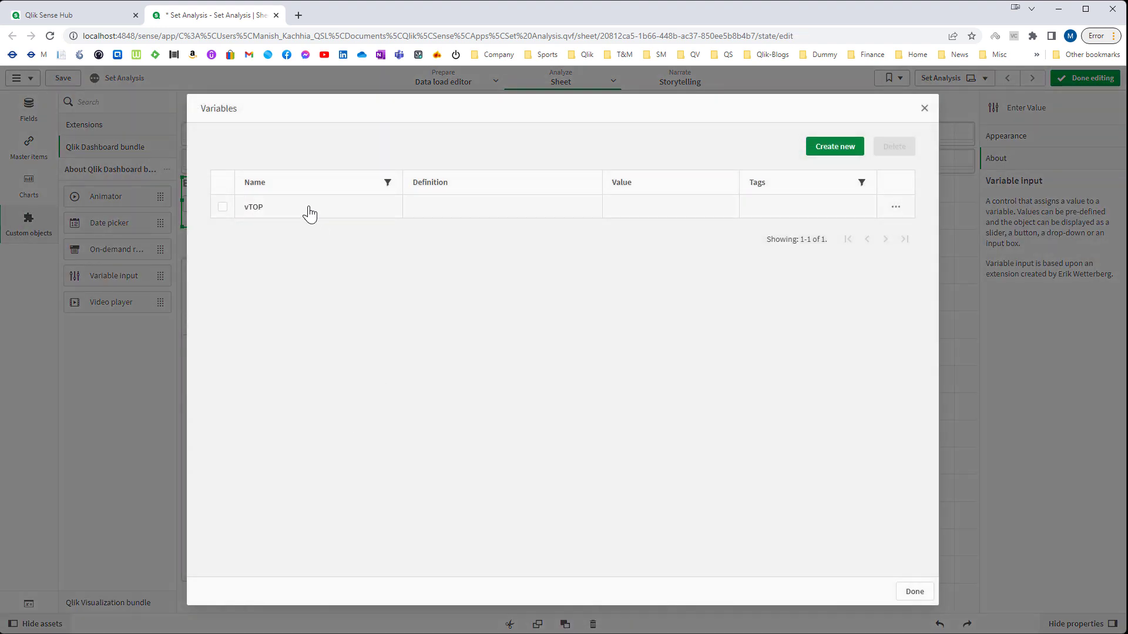
left_click(895, 208)
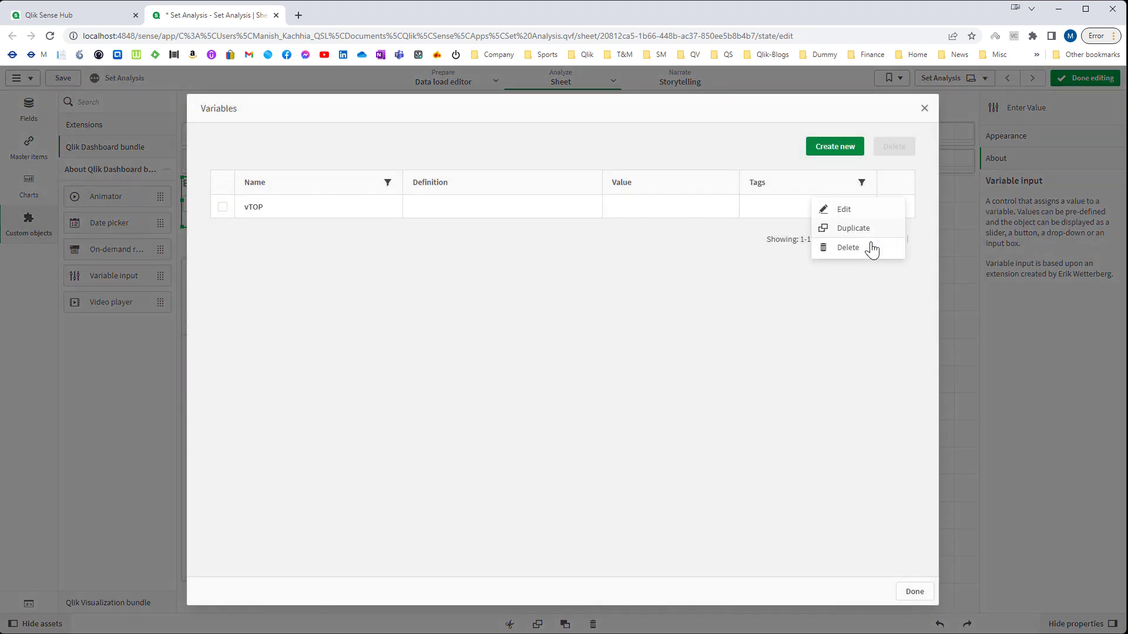
left_click(844, 209)
left_click(384, 372)
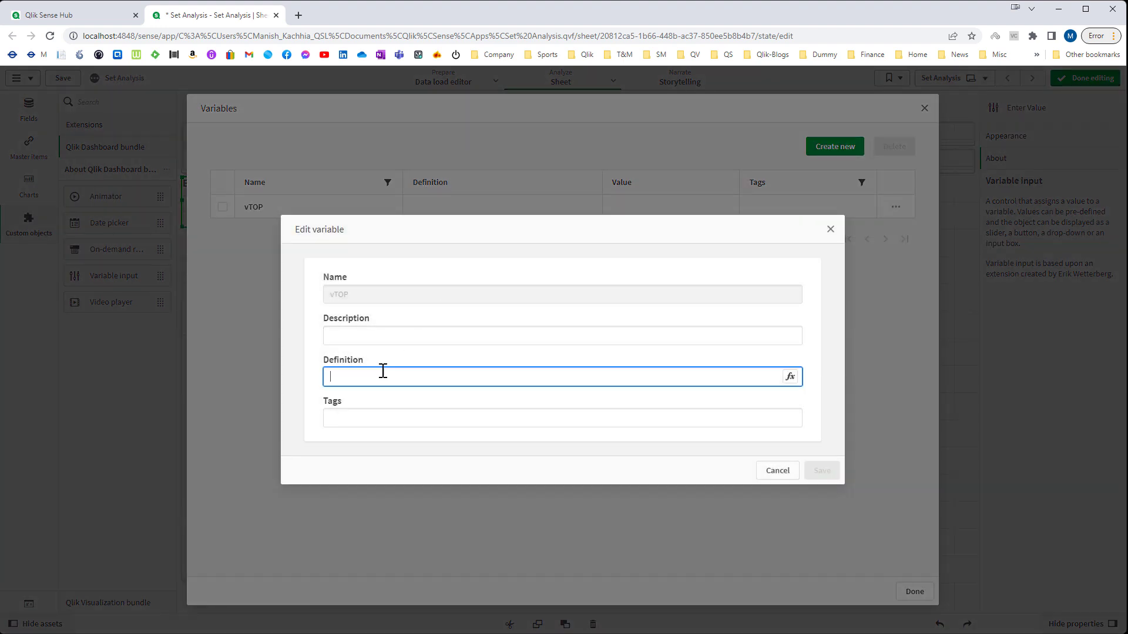
type("10")
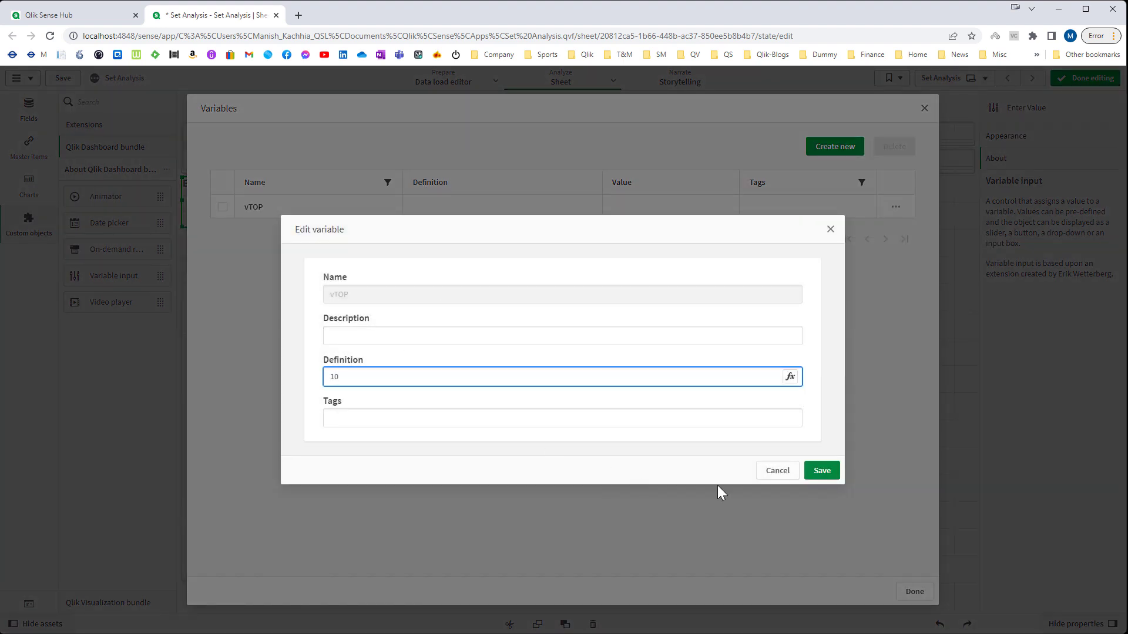
left_click(811, 470)
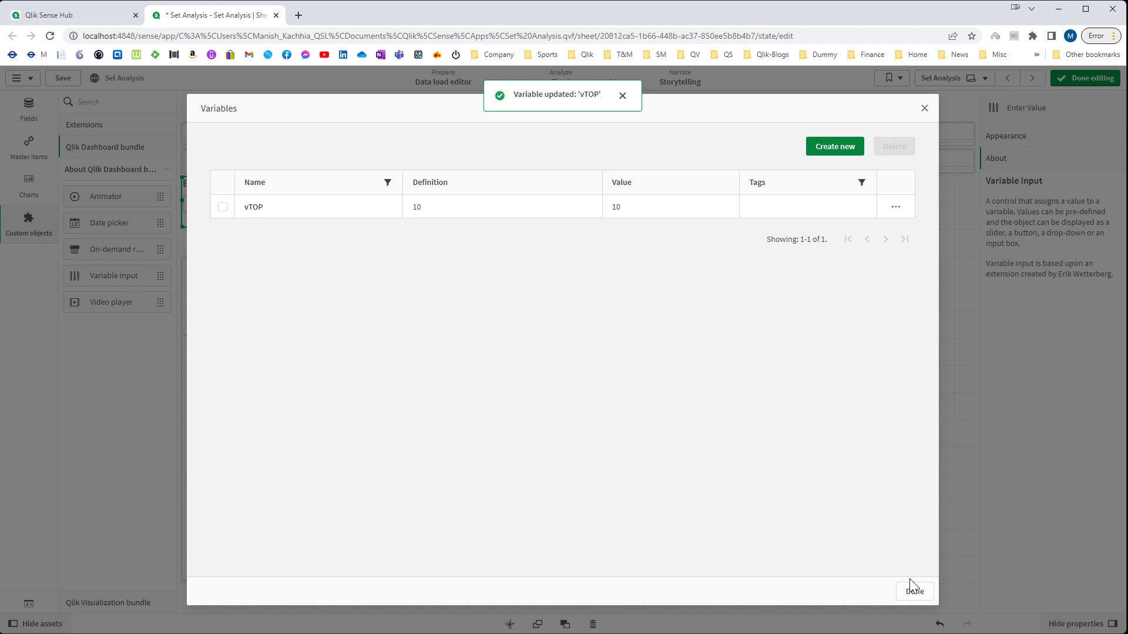
left_click(912, 591)
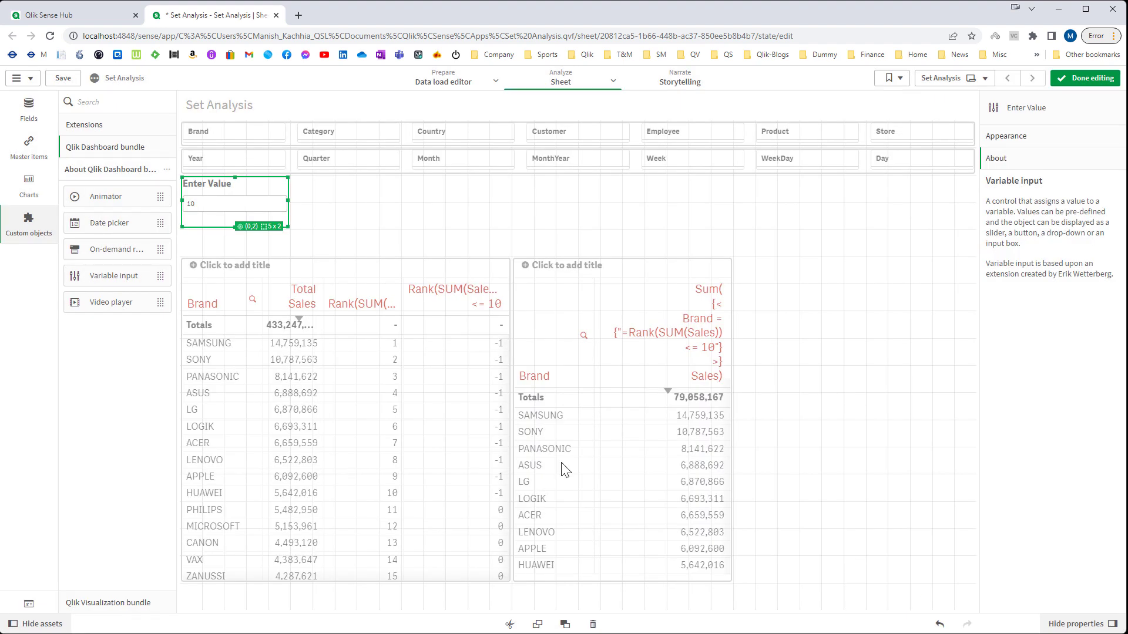
In the left table, change the rank comparison to Rank(SUM(Sales)) <= $(vTOP)
left_click(391, 359)
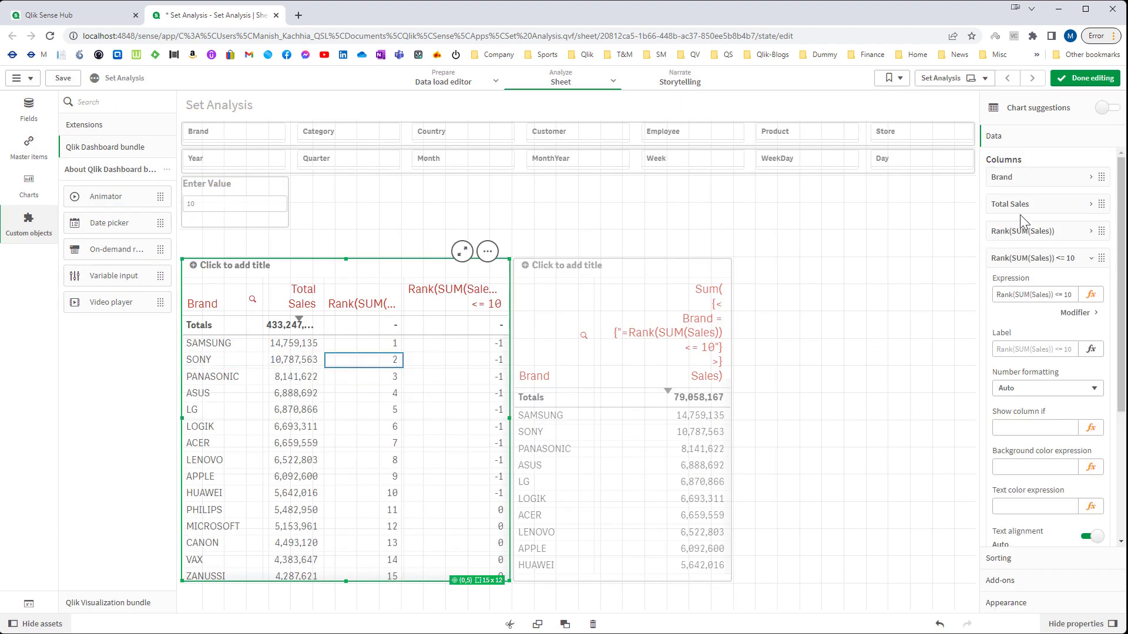
left_click(1090, 295)
type("$(vTOP")
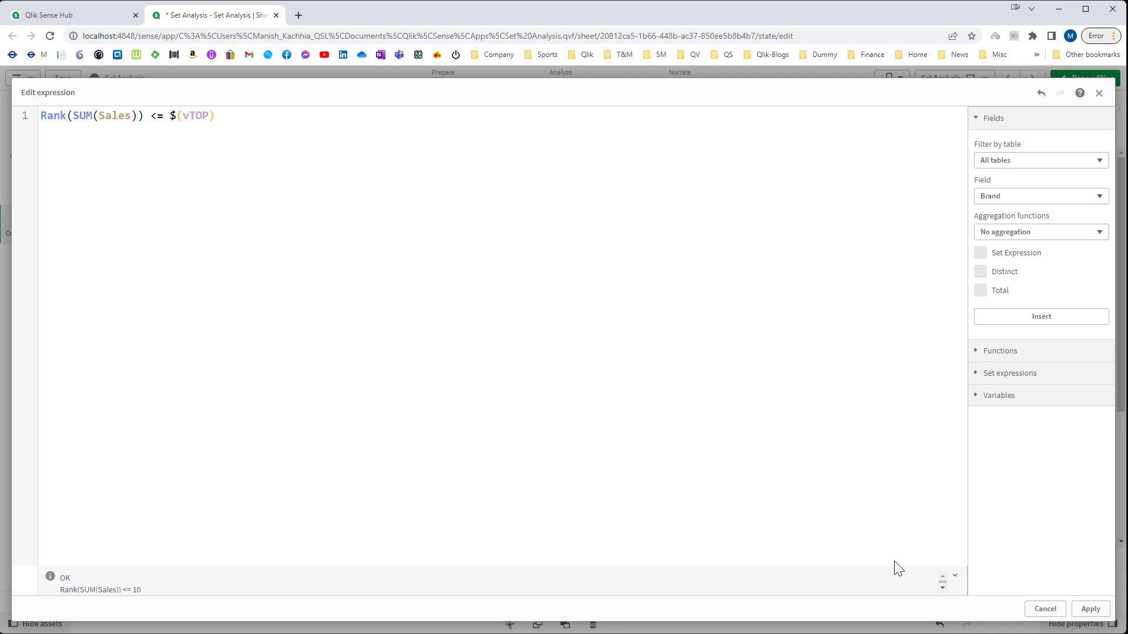
left_click(1091, 609)
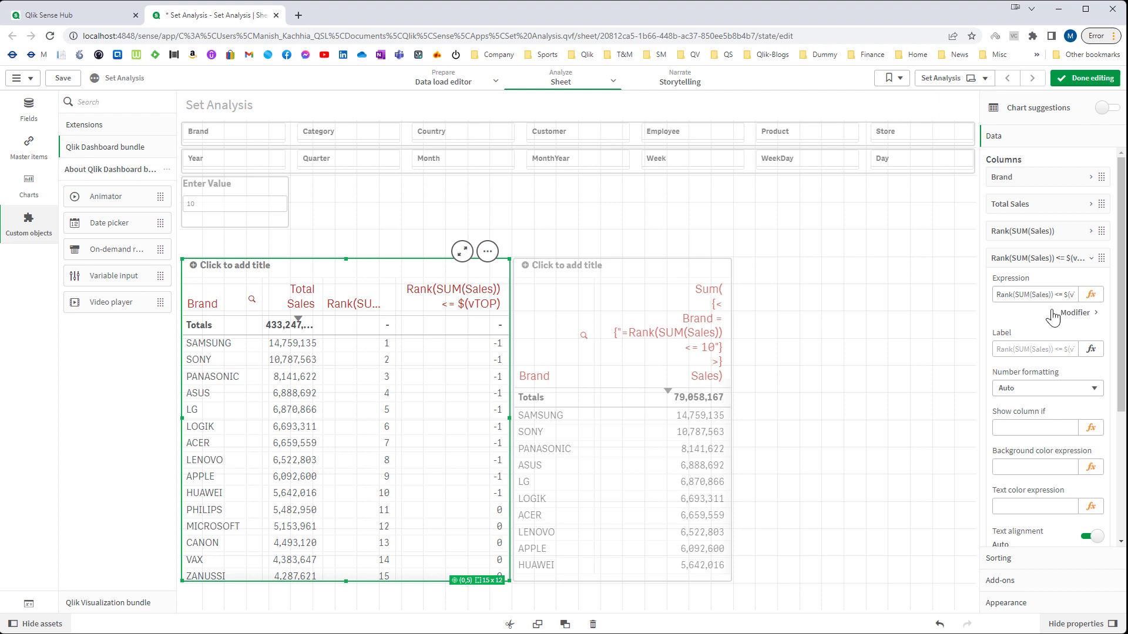
left_click(999, 258)
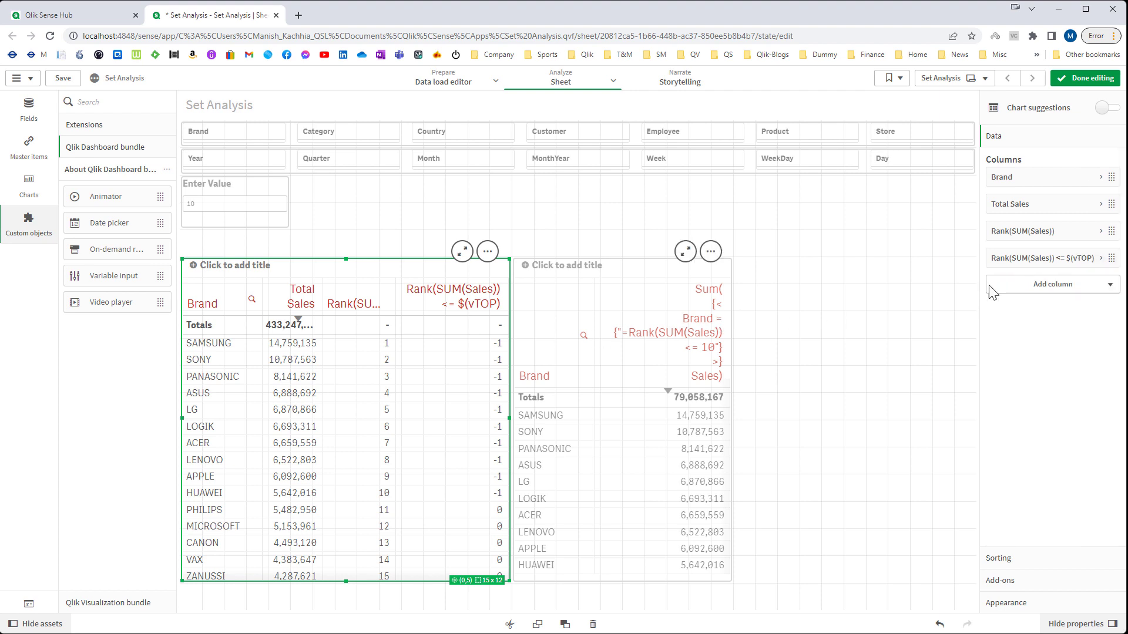
In the right table's sales measure, replace the threshold 10 with $(vTOP)
left_click(1070, 210)
left_click(1087, 239)
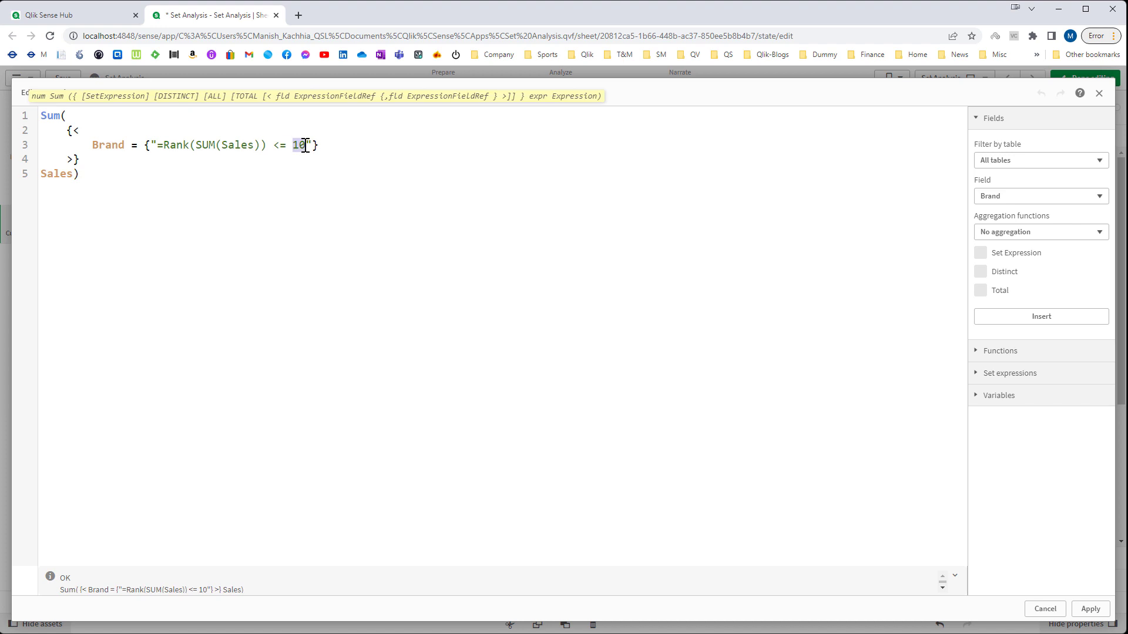
type("$(")
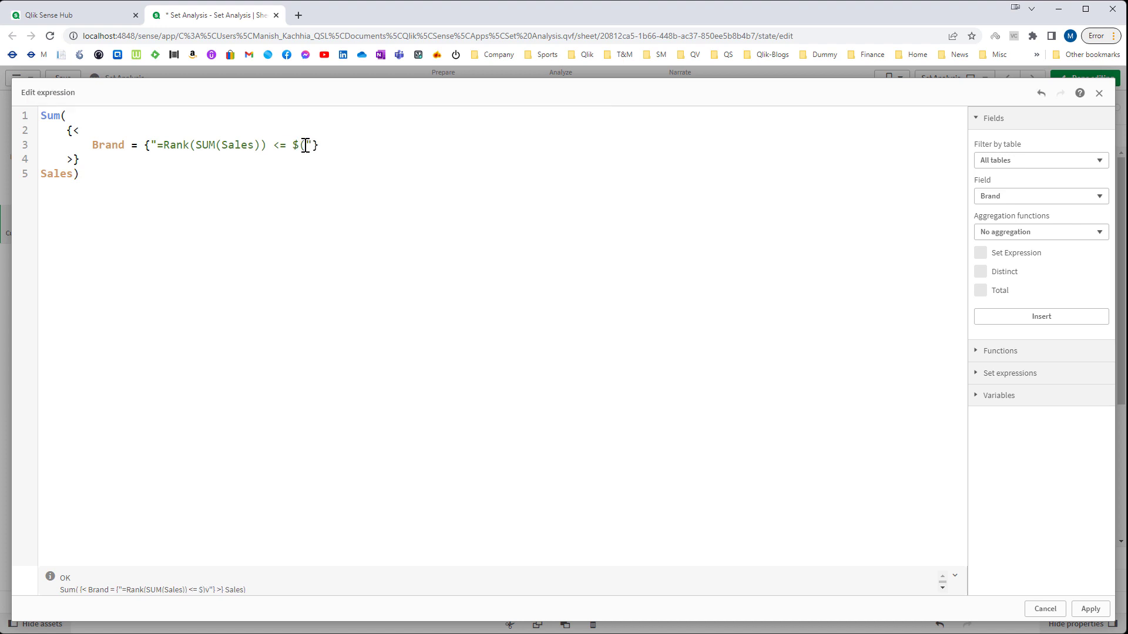
type("vTOP)")
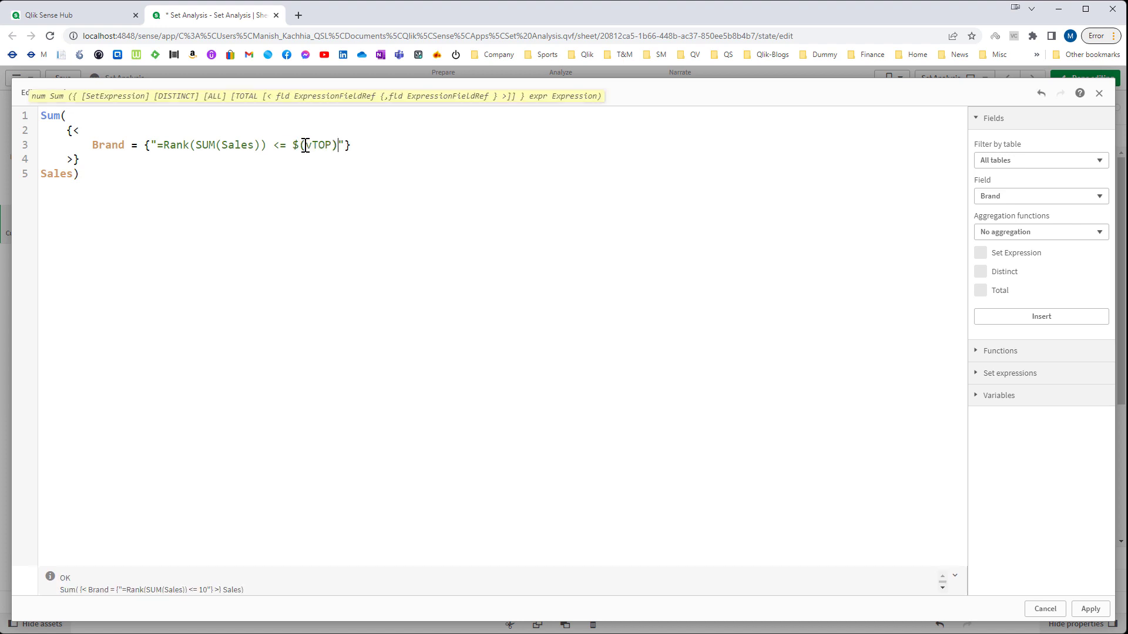
left_click(1086, 611)
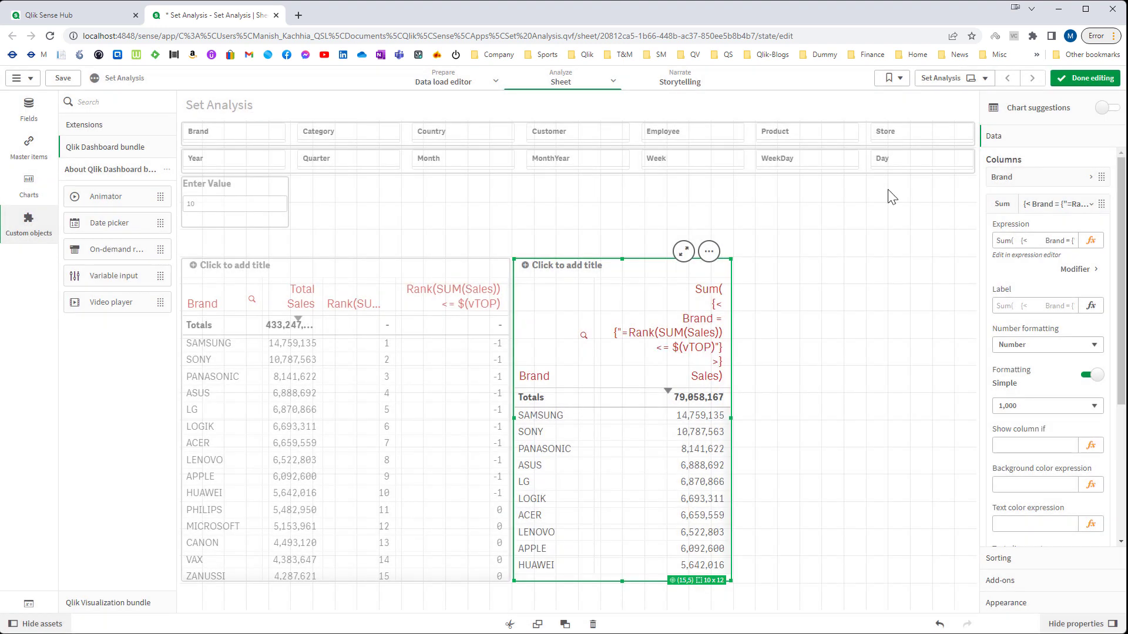
Leave editing and change the Enter Value from 10 to 15 to preview the top 15 brands
left_click(1059, 83)
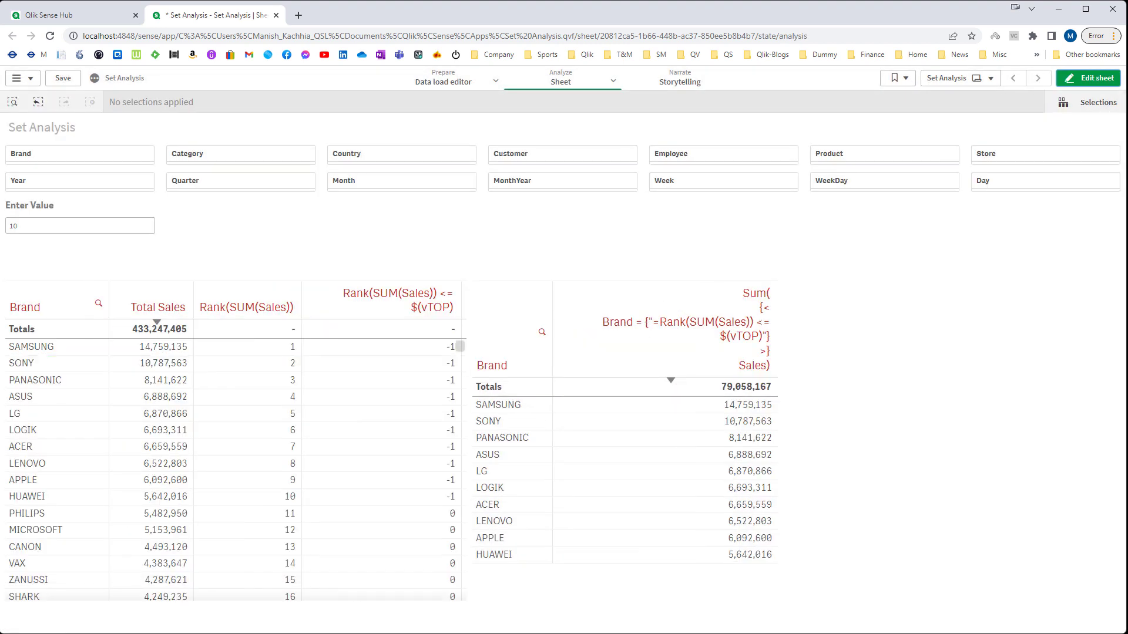
left_click(22, 228)
key("ctrl+a")
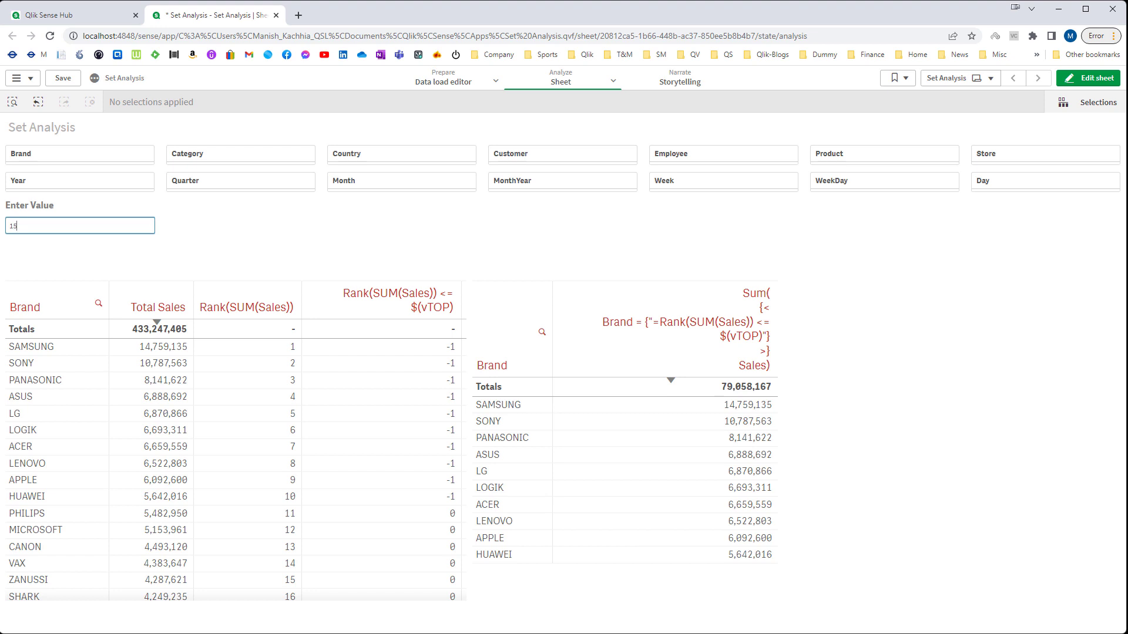
type("15")
key("Return")
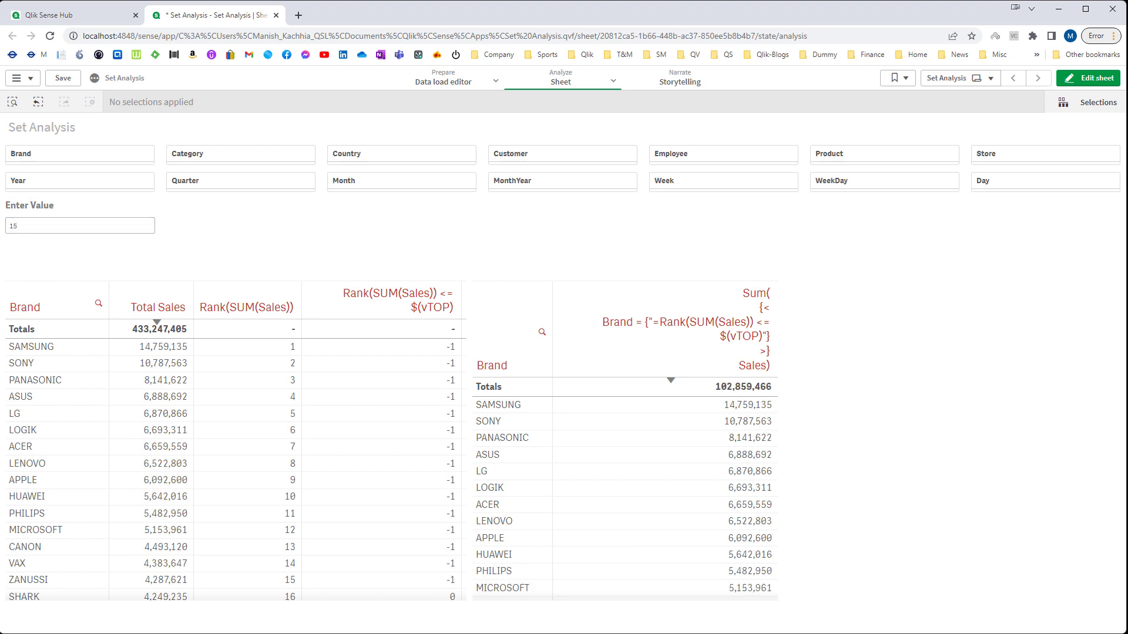
scroll(634, 497, "down", 2)
scroll(635, 496, "up", 2)
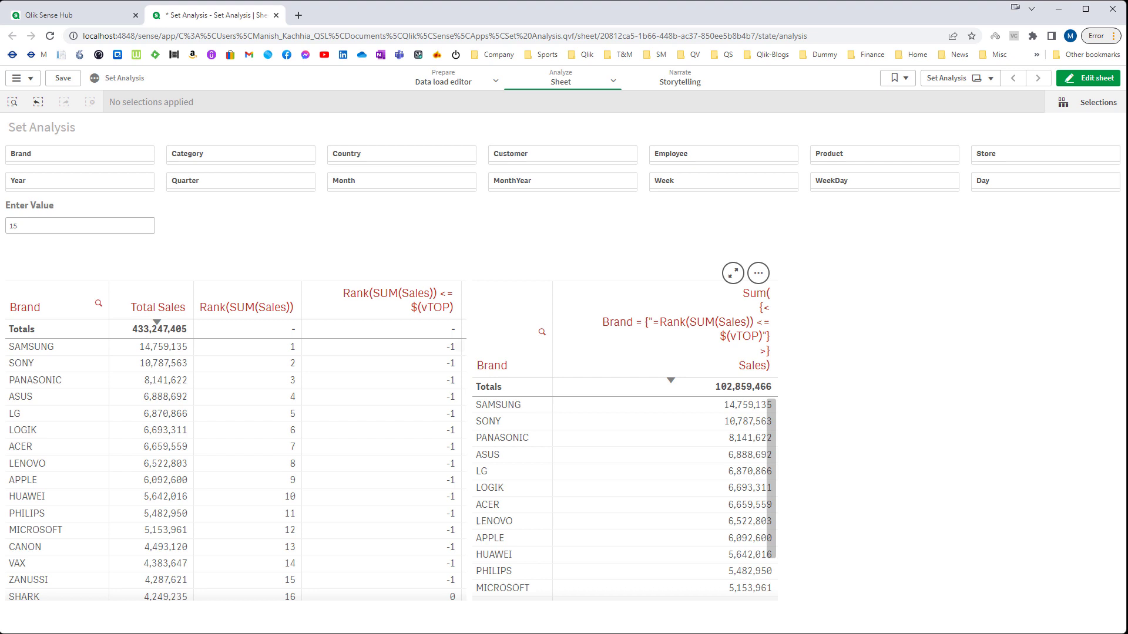
Drag the right table's top edge up to enlarge it, then commit 5 in the Enter Value box
left_click(1088, 79)
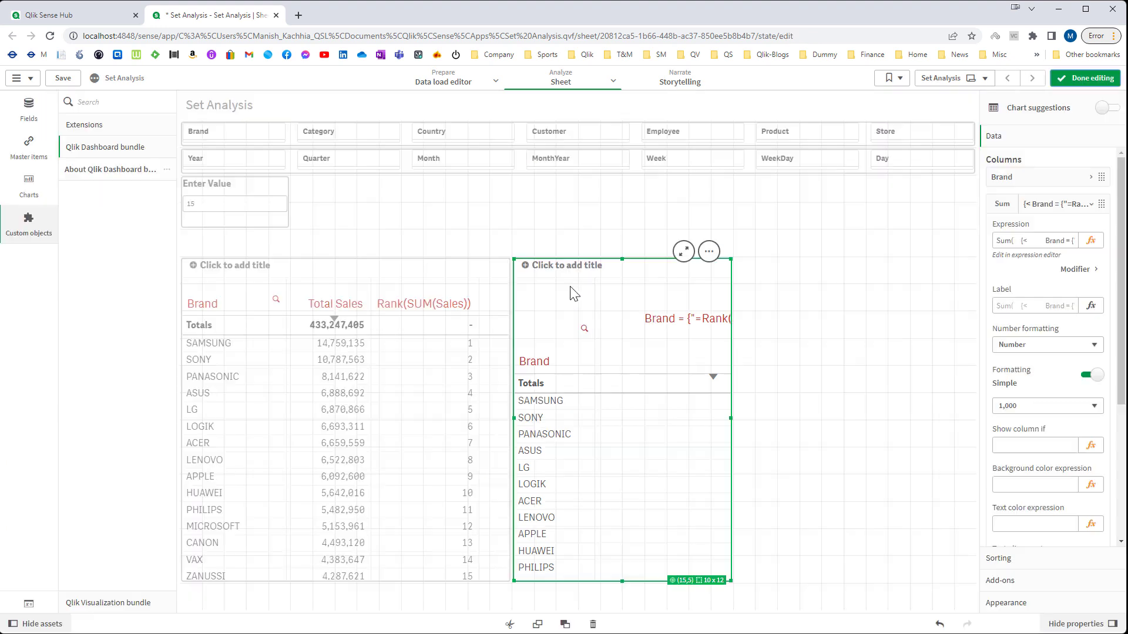
left_click_drag(624, 258, 629, 176)
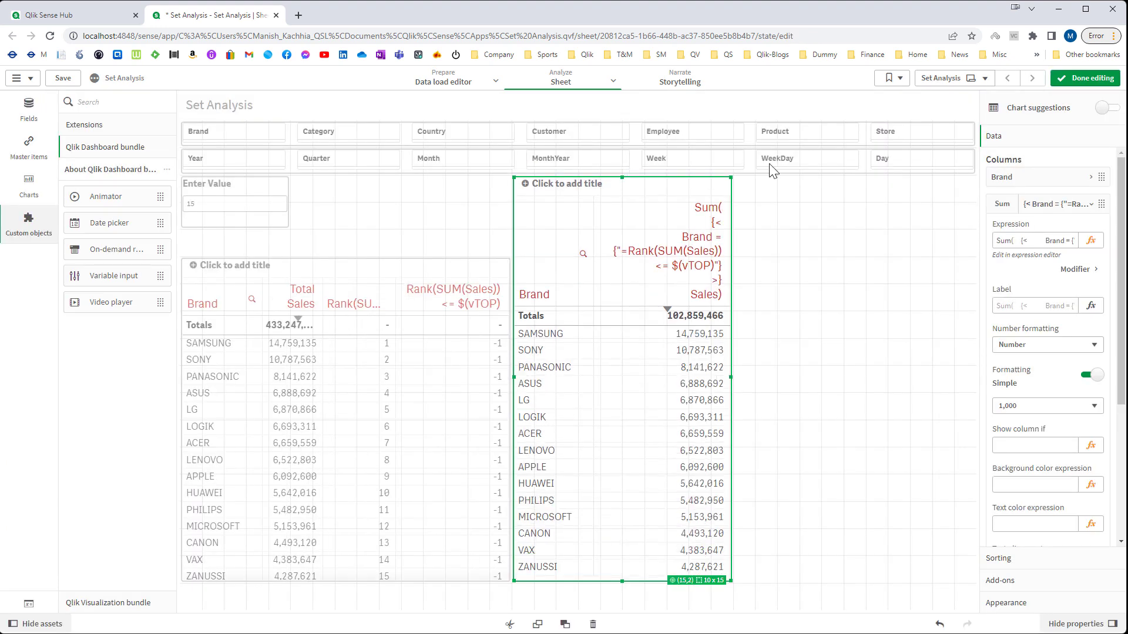
left_click(1061, 82)
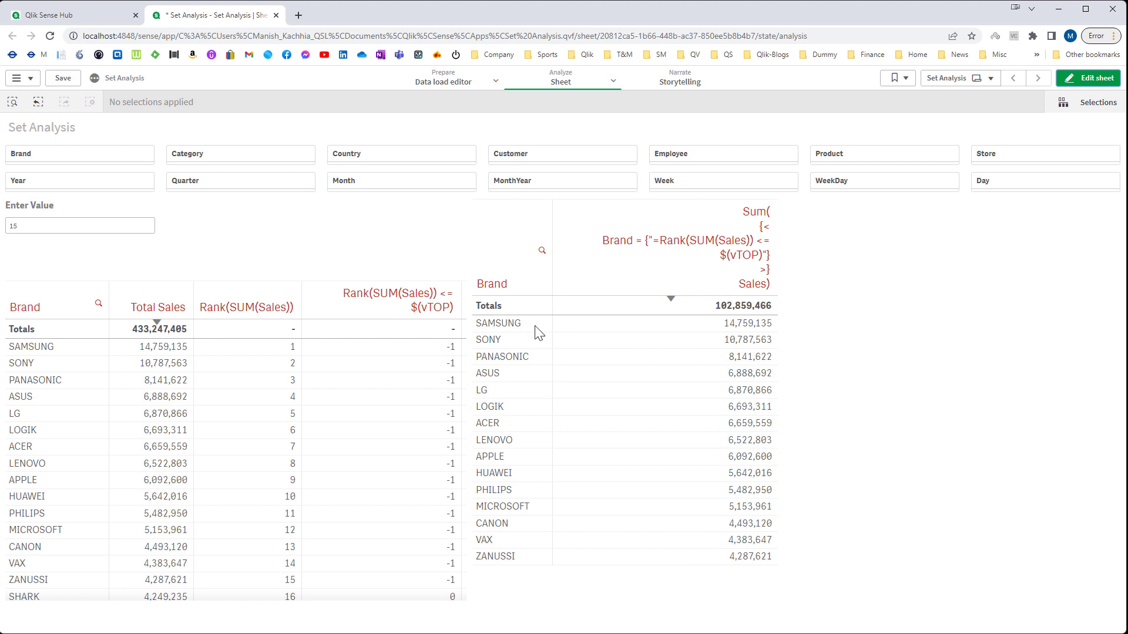
left_click(15, 226)
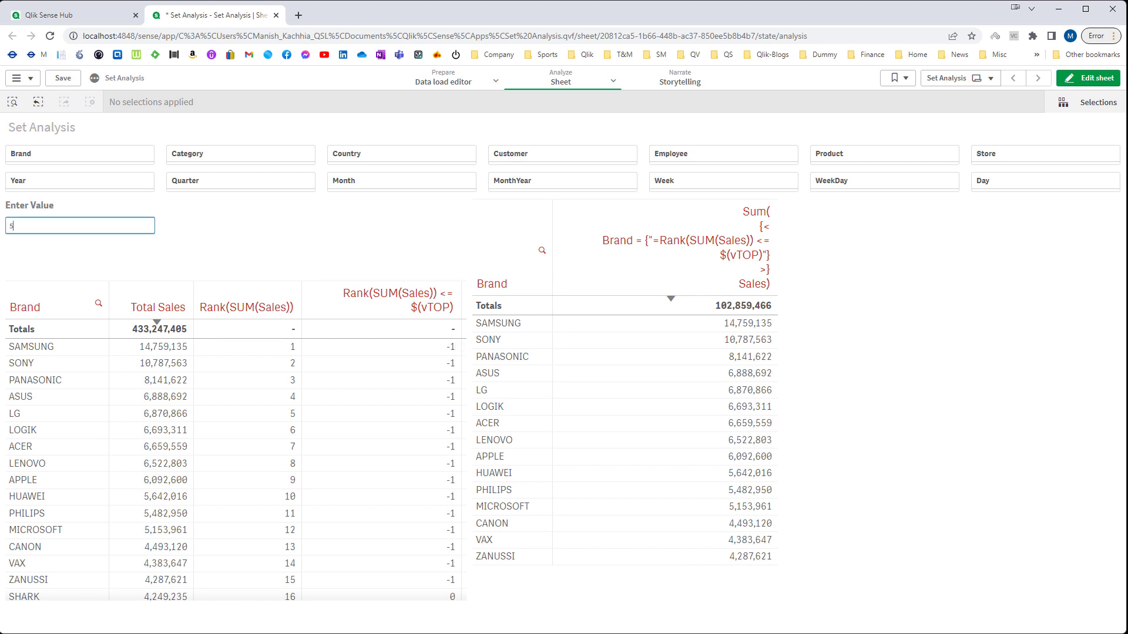
key("Return")
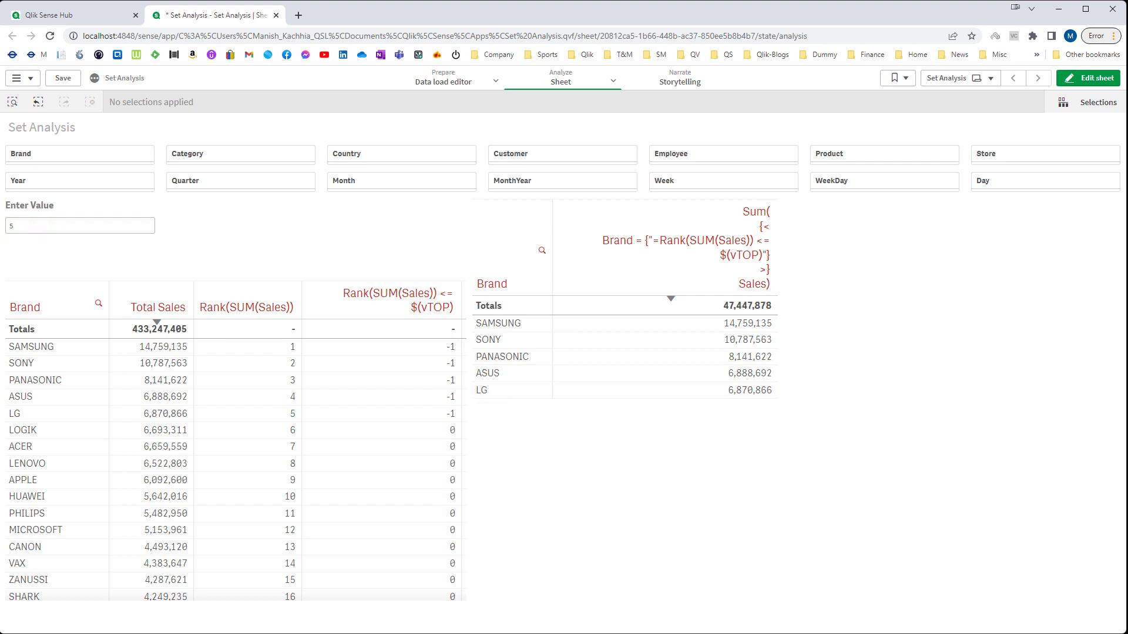